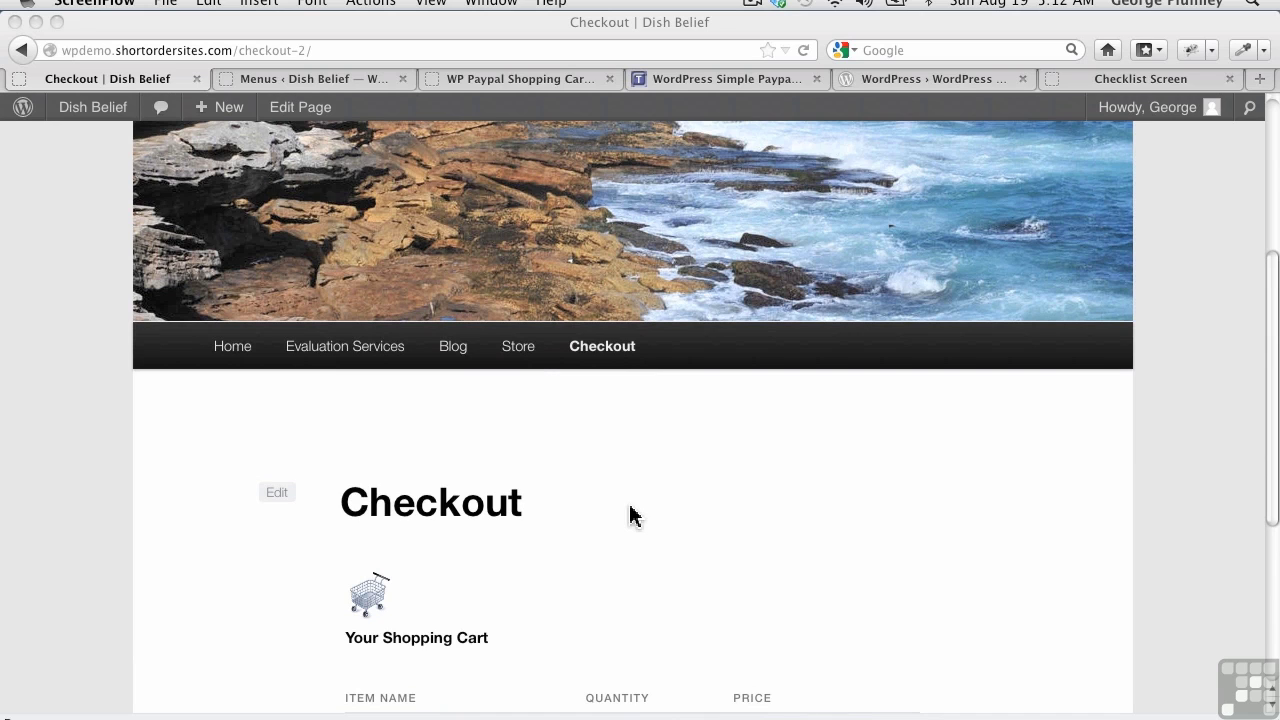
Step: Add the WP Paypal Shopping Cart widget above Calendar in the Main Sidebar and save it
scroll(630, 515, down, 2)
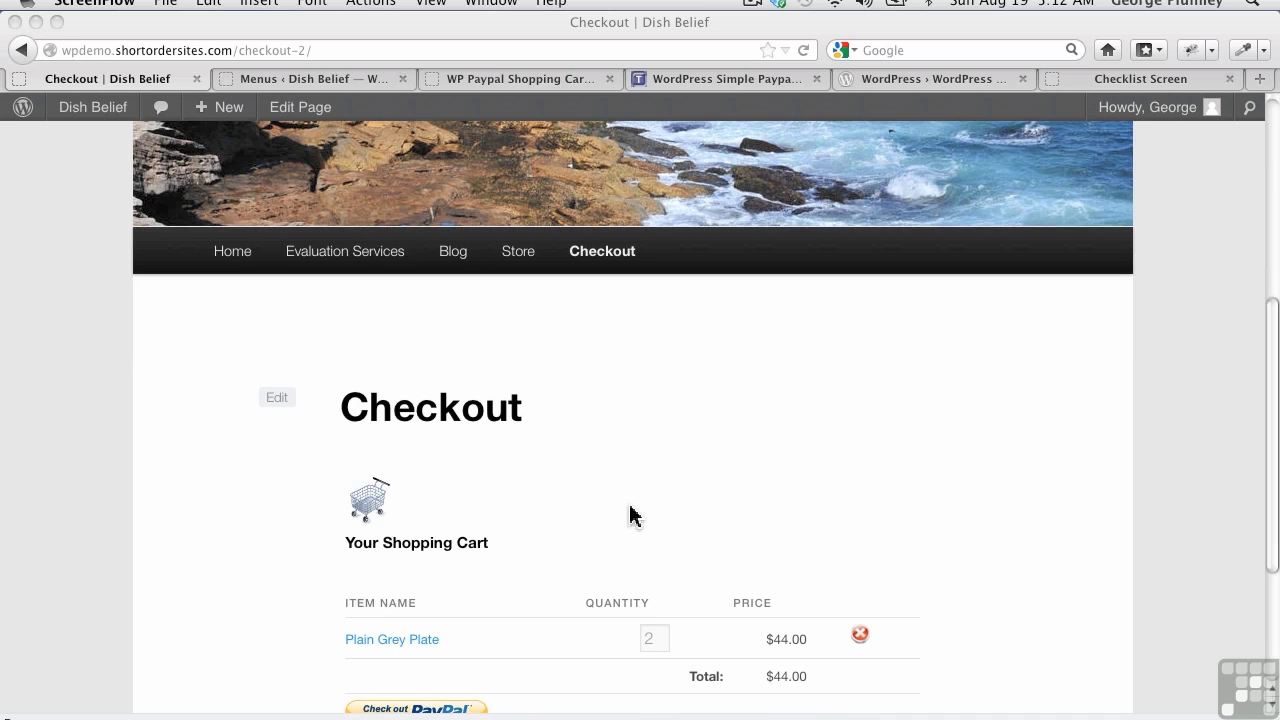
scroll(630, 515, down, 1)
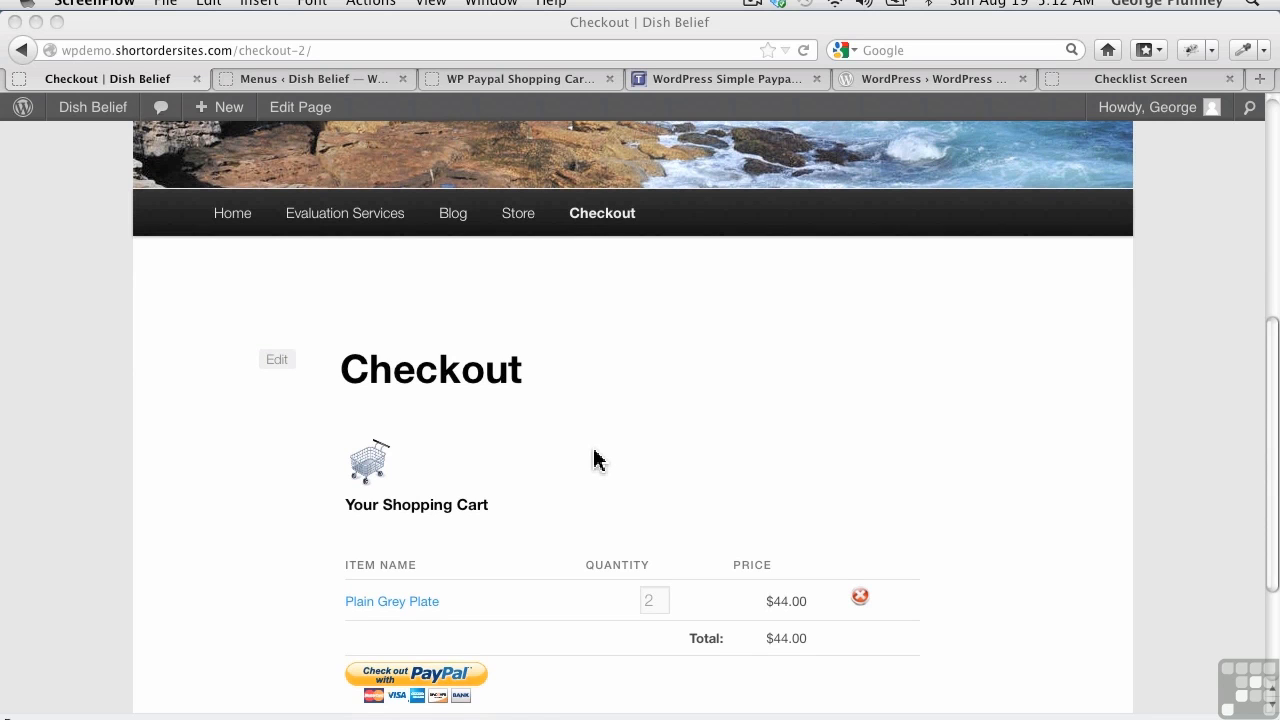
click(357, 77)
click(89, 437)
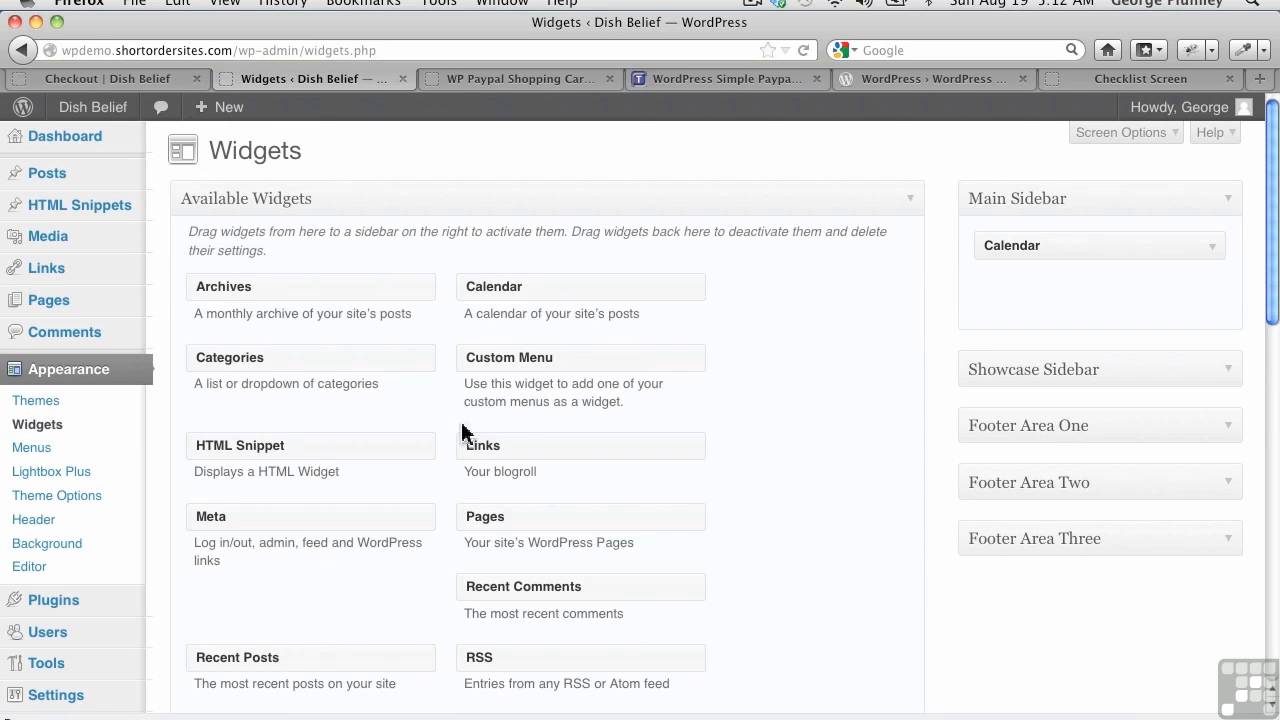
scroll(588, 498, down, 5)
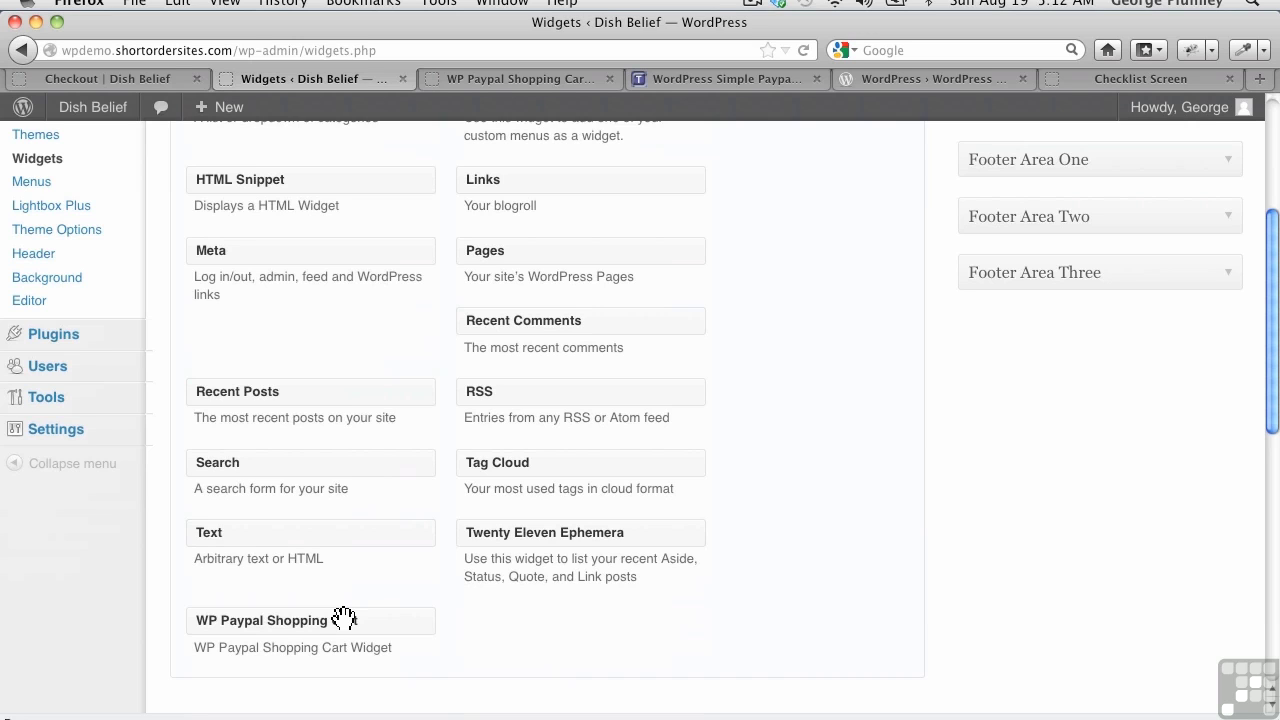
drag(345, 612, 1104, 213)
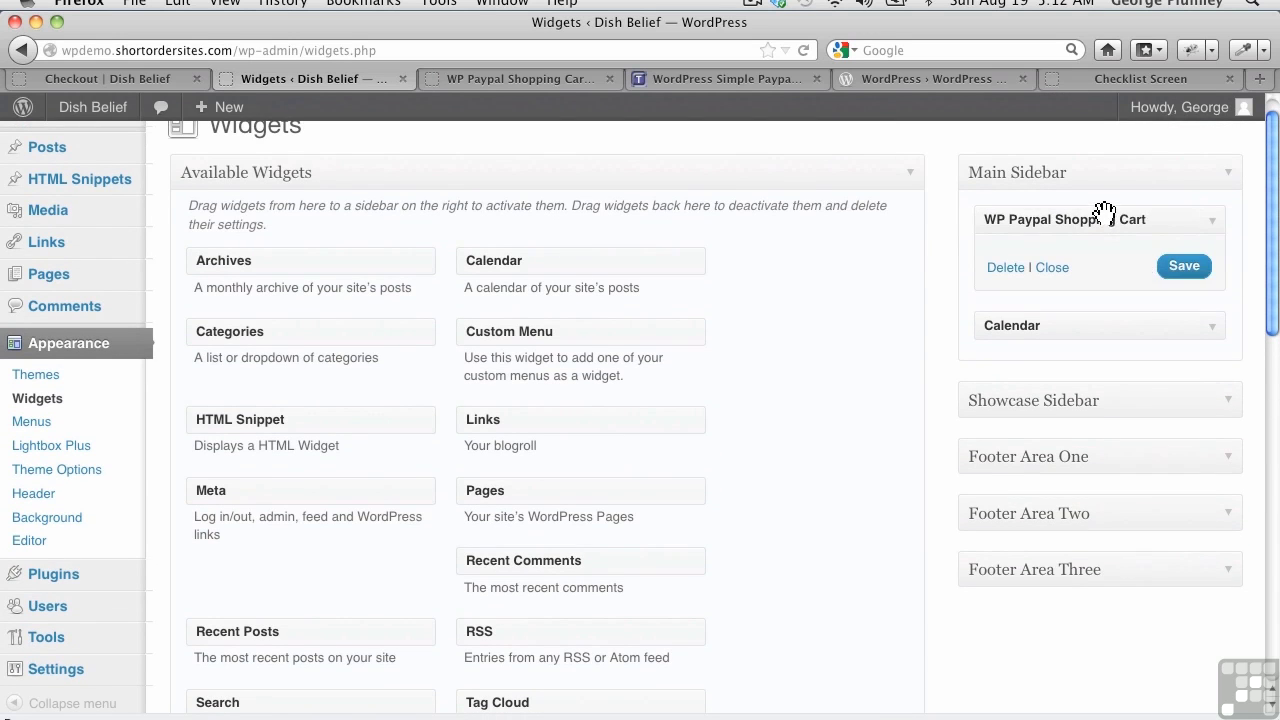
click(1178, 280)
Step: Visit the store's Hand-Painted Plates category on the live site and view the shopping cart in its sidebar
click(100, 84)
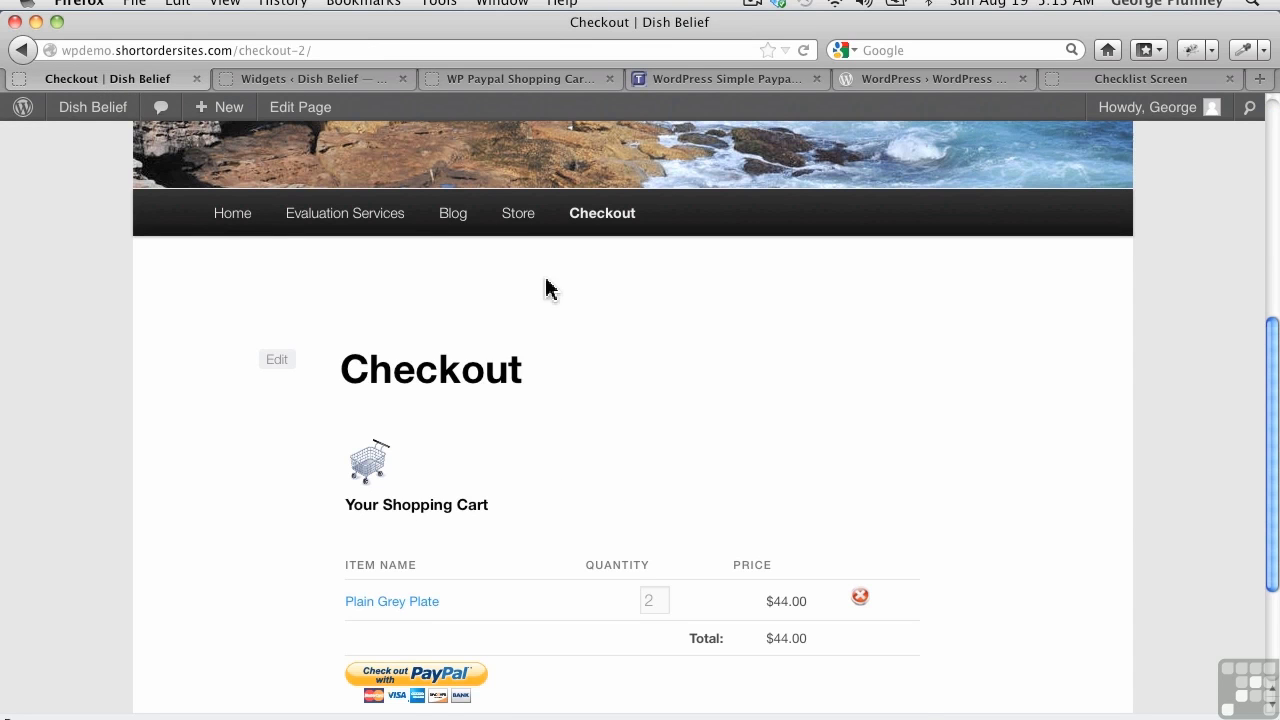
mouse_move(532, 241)
mouse_move(531, 294)
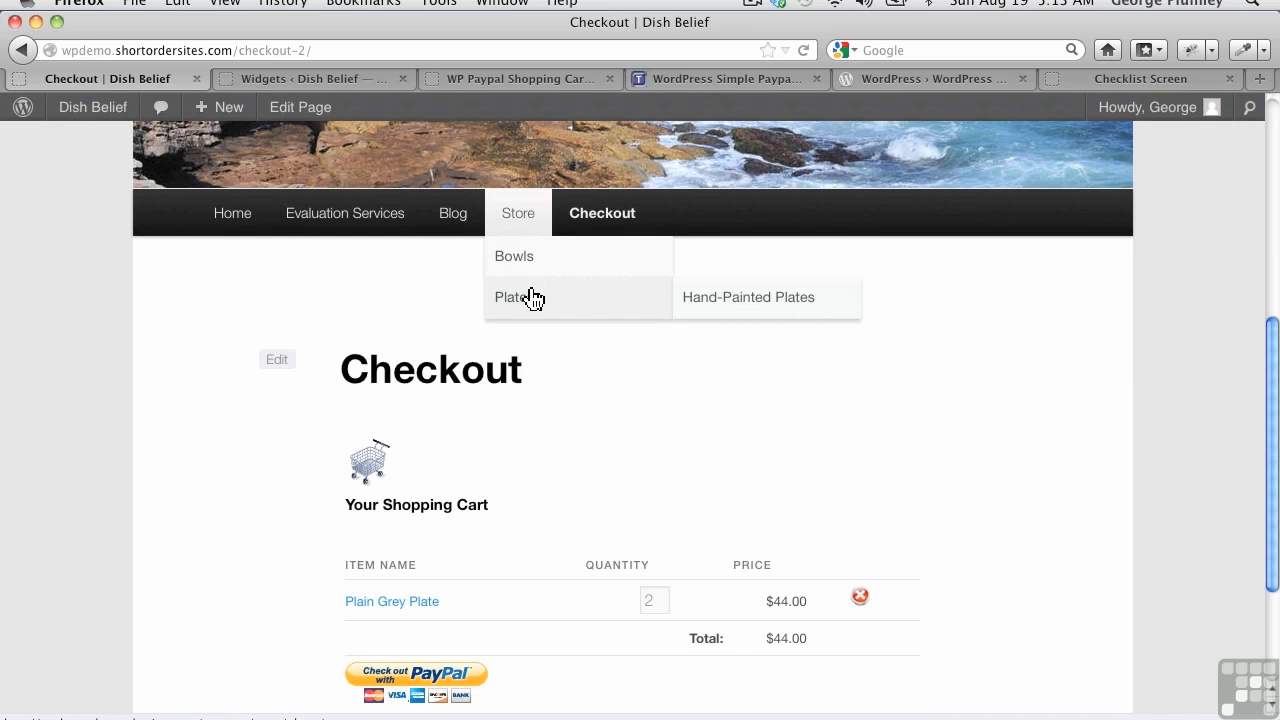
click(687, 298)
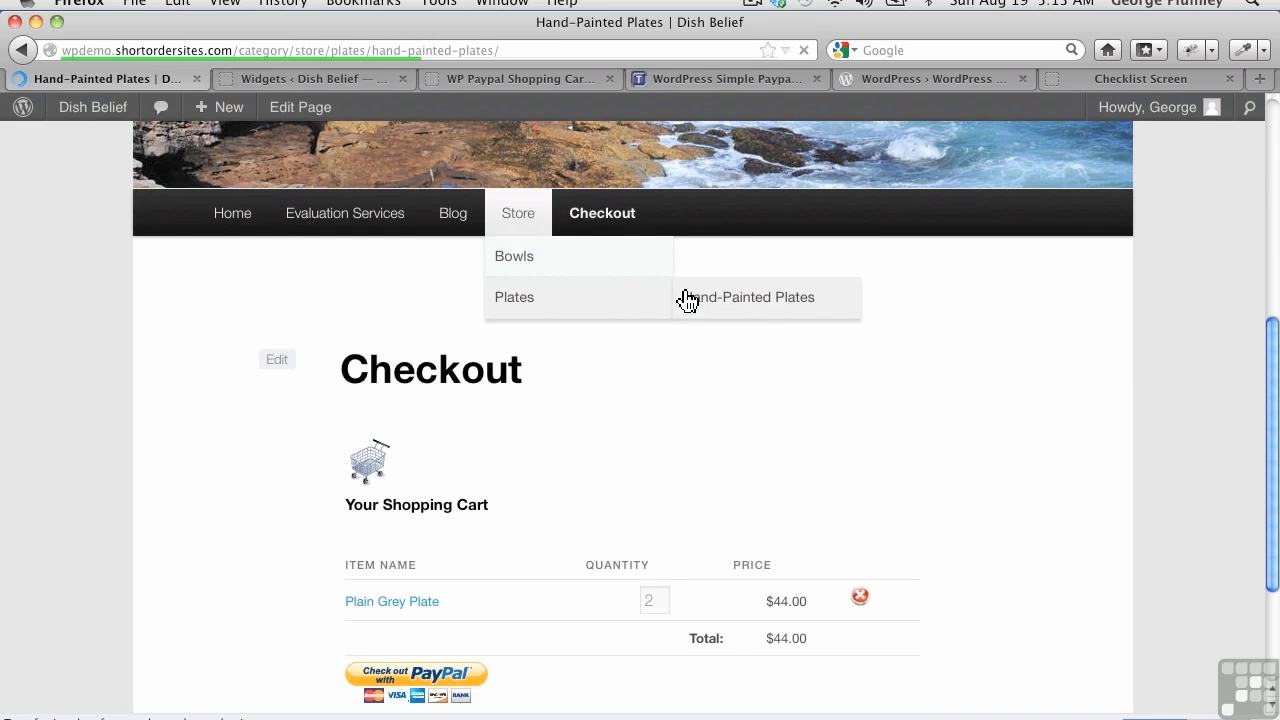
scroll(757, 459, down, 4)
scroll(757, 459, down, 5)
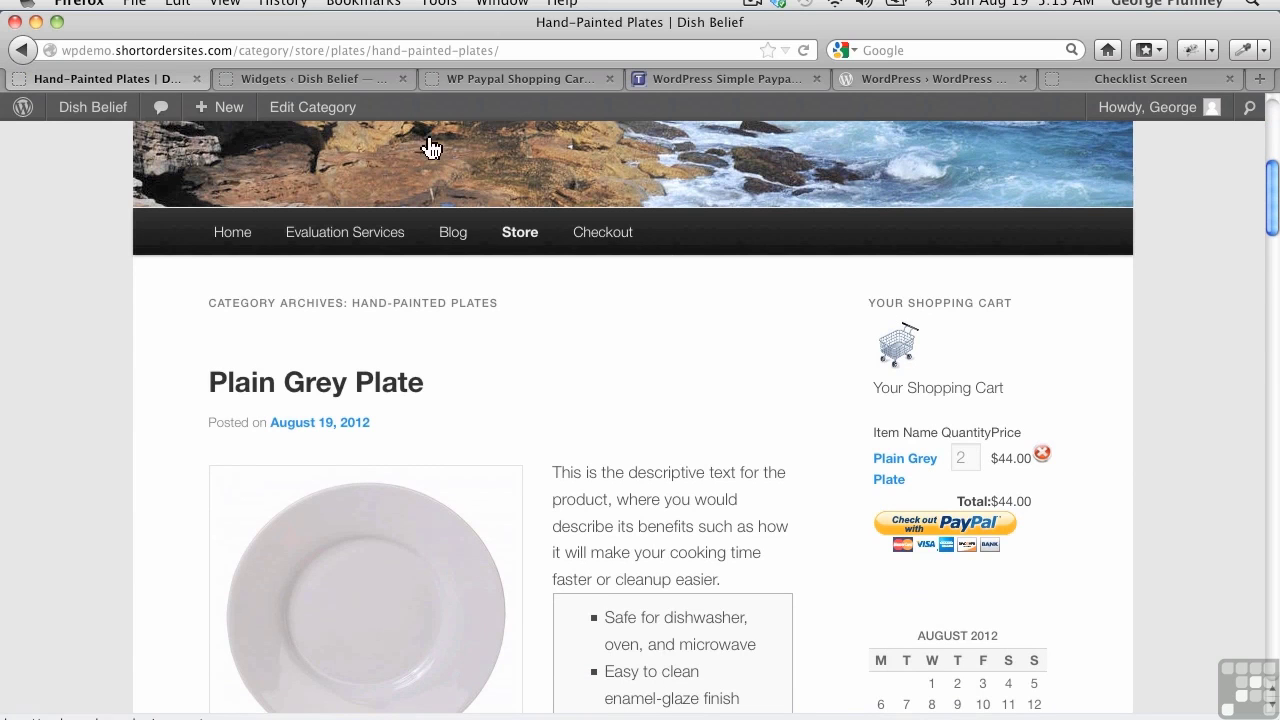
Step: Look up the Shopping Cart title in the WP Paypal Shopping Cart options and return to the Hand-Painted Plates page
click(471, 79)
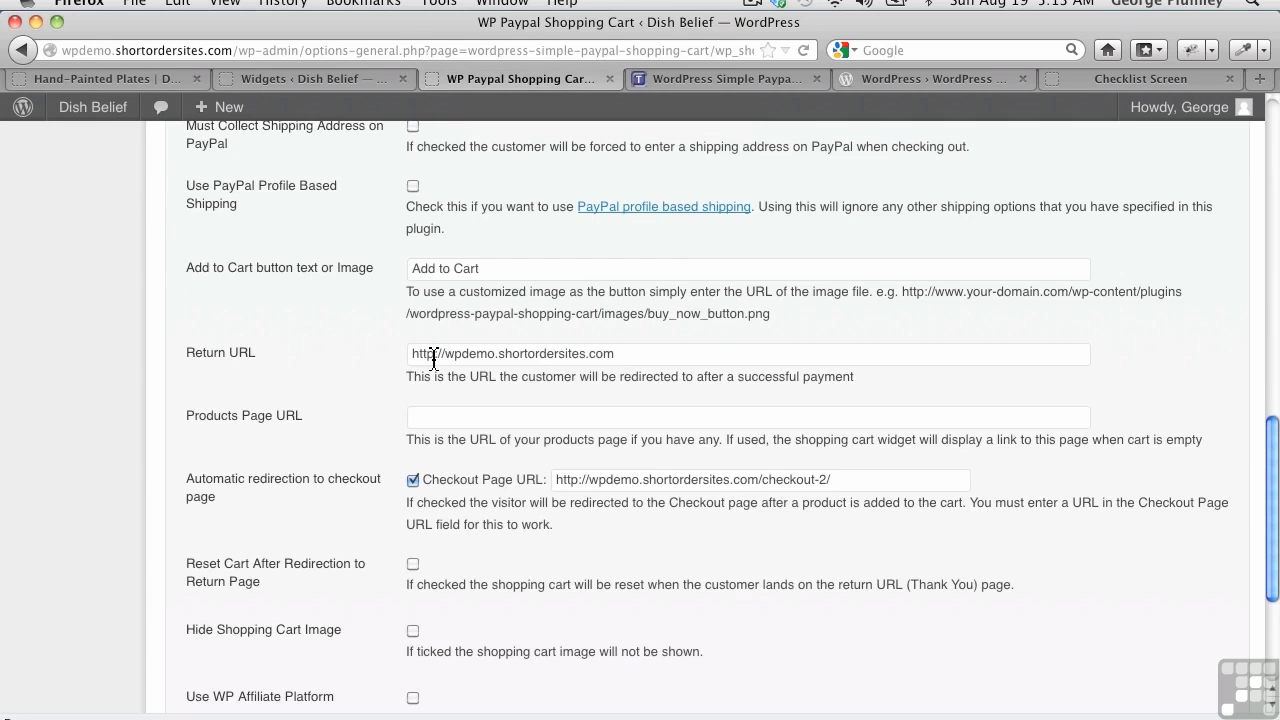
scroll(433, 360, up, 9)
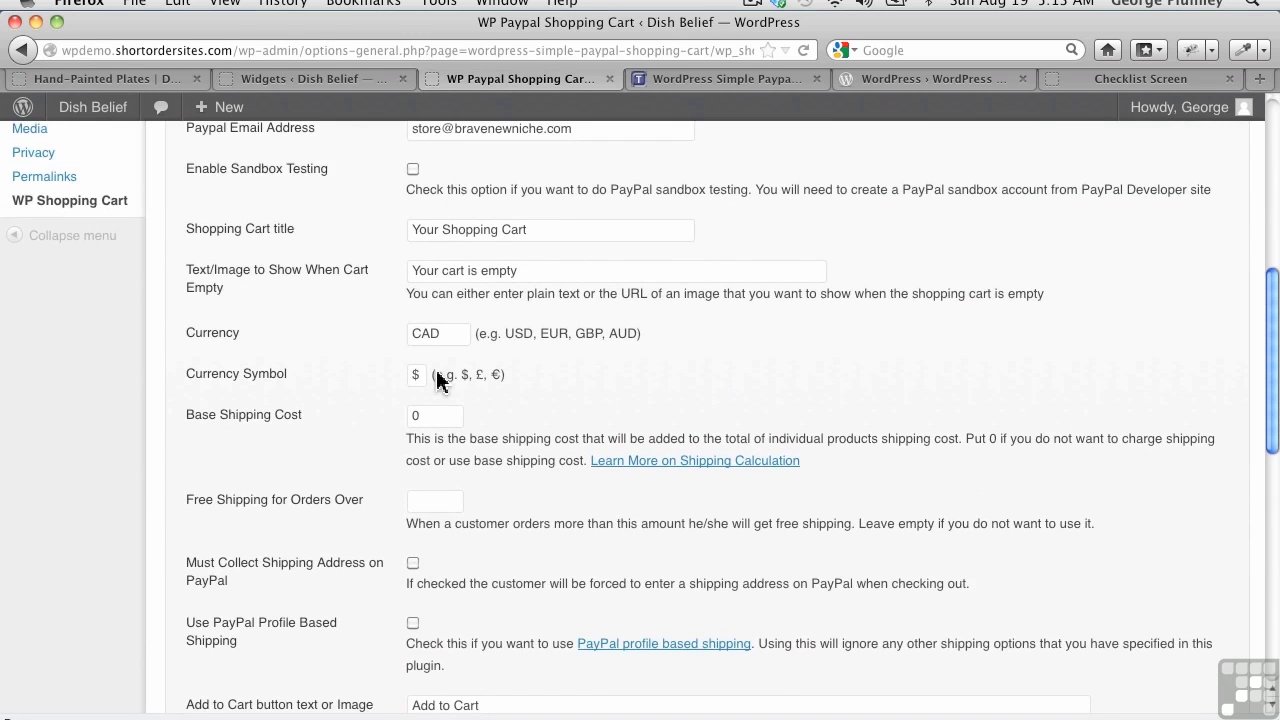
scroll(438, 381, up, 4)
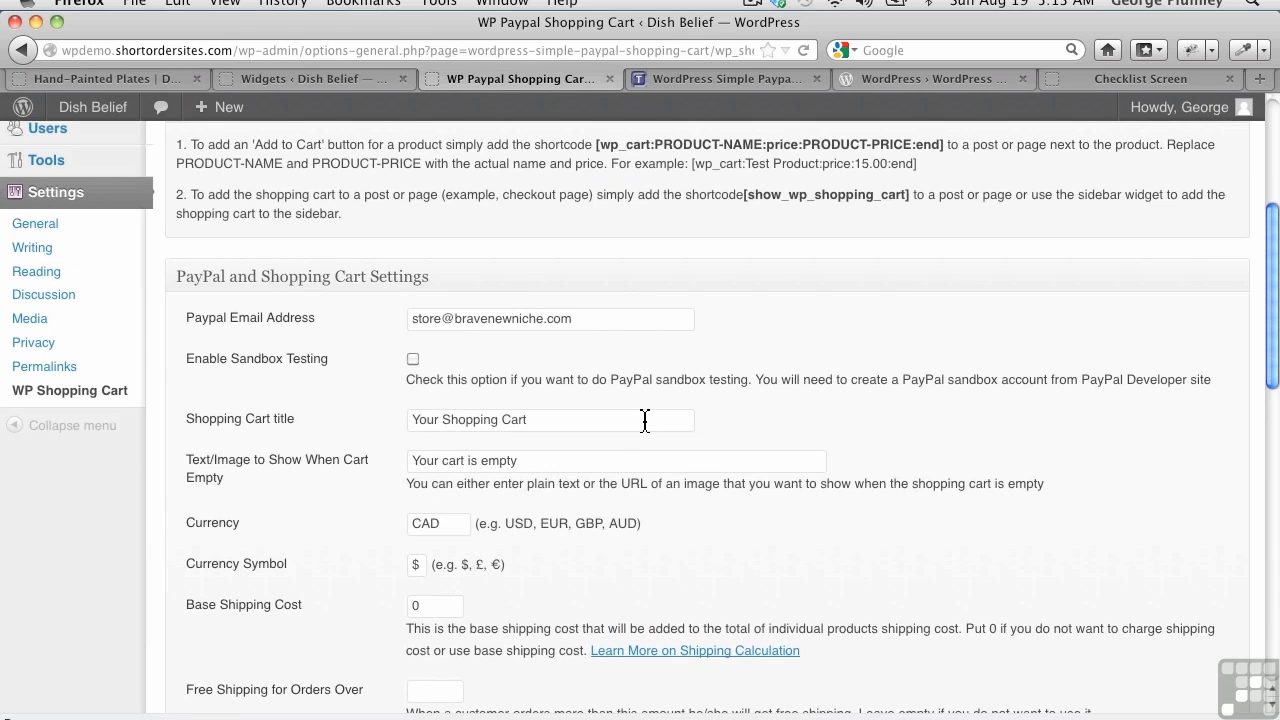
click(95, 78)
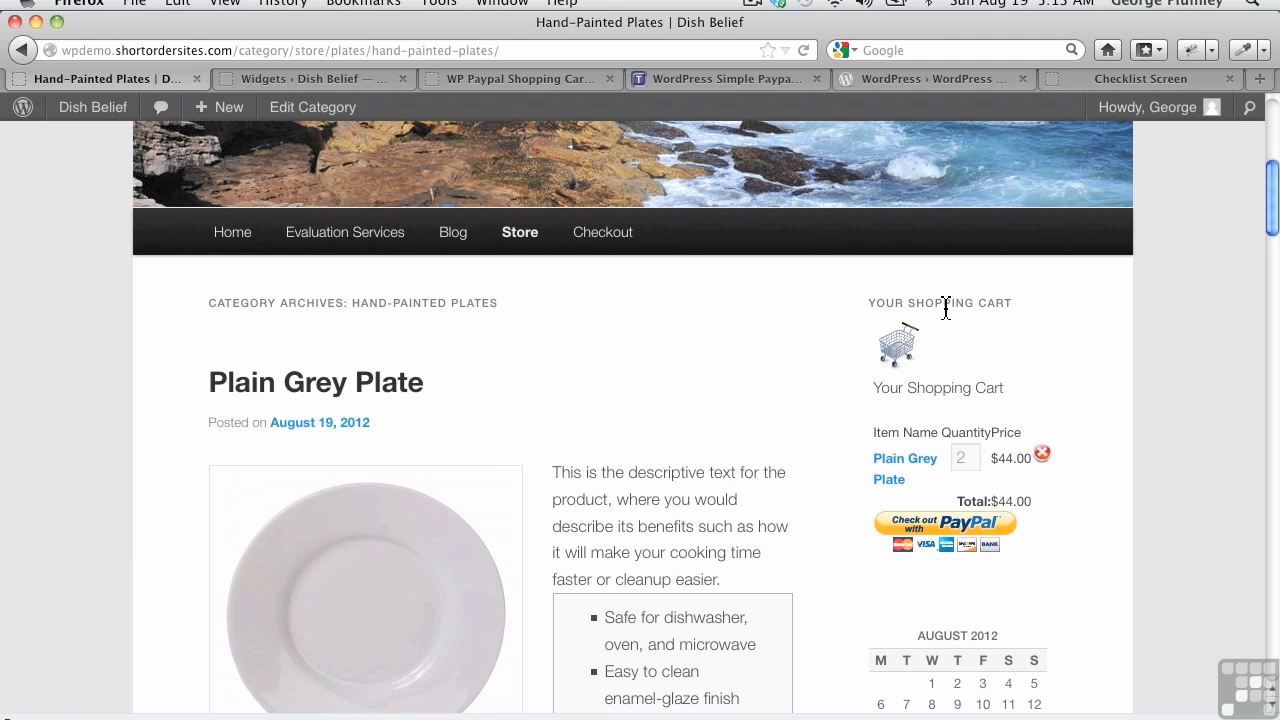
Step: Compare the sidebar cart's heading on the Hand-Painted Plates page with the Shopping Cart title setting and the widget's options
click(335, 84)
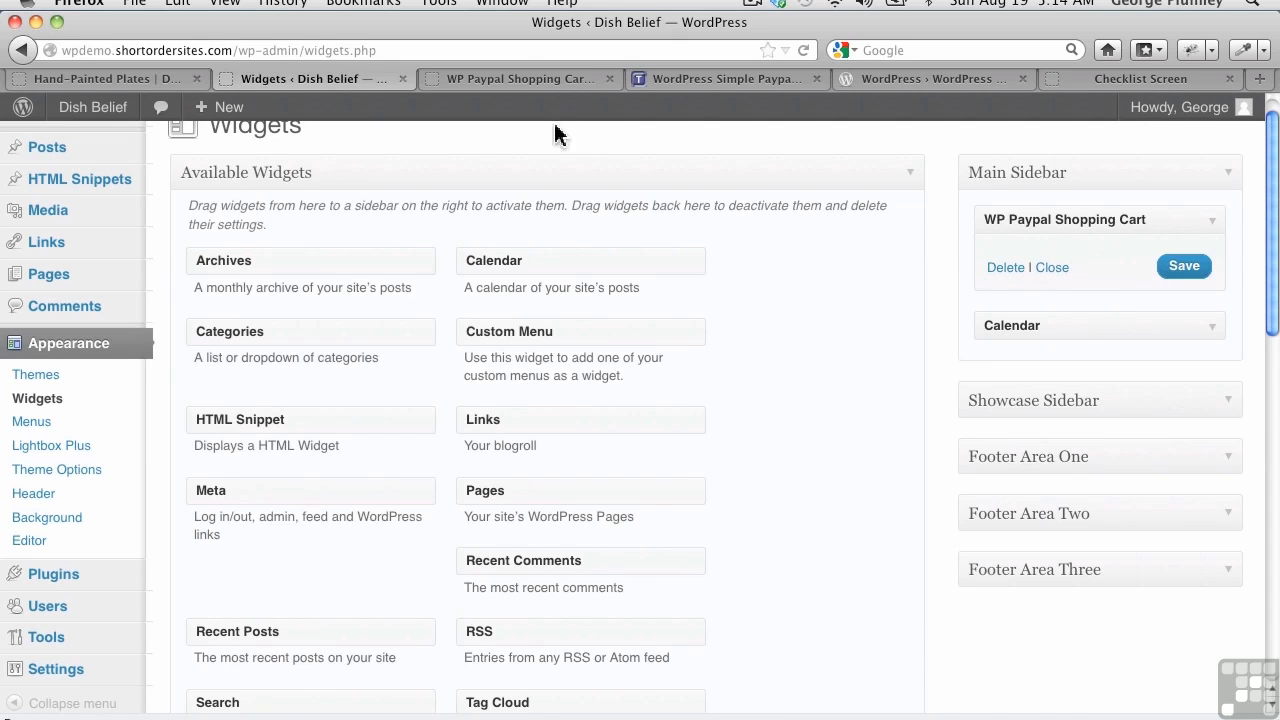
click(545, 82)
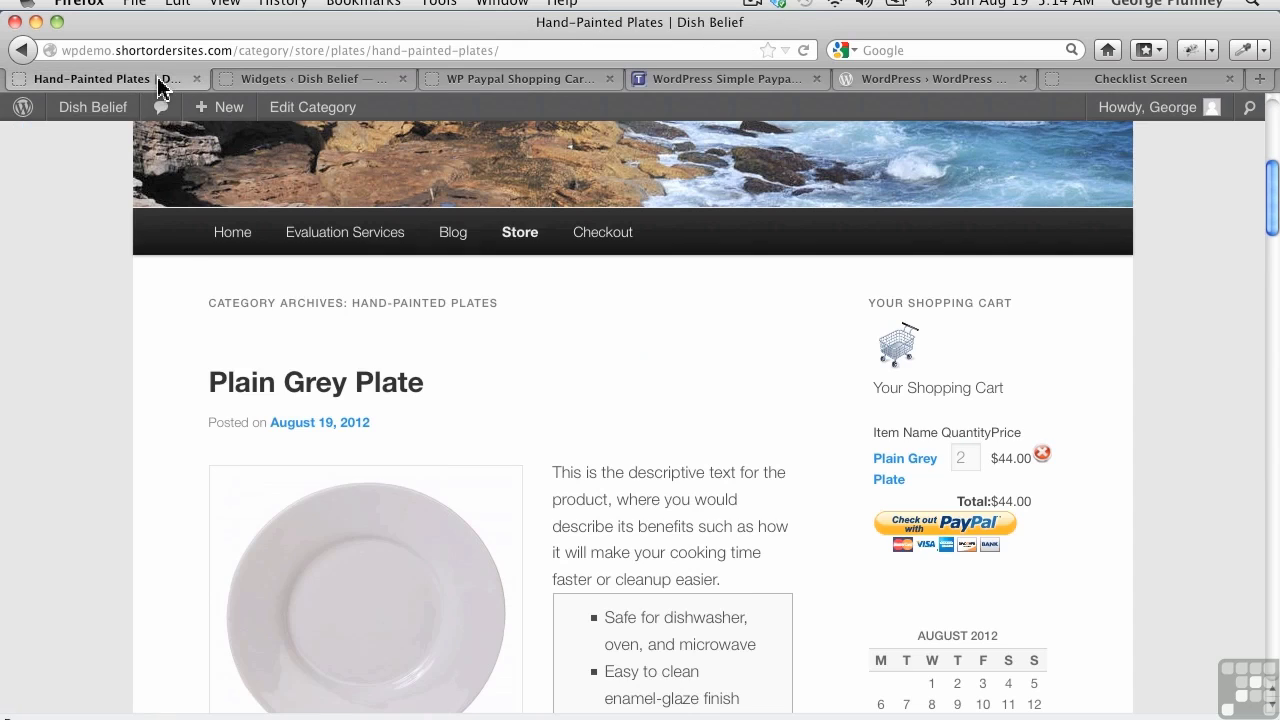
click(163, 80)
drag(867, 303, 1035, 313)
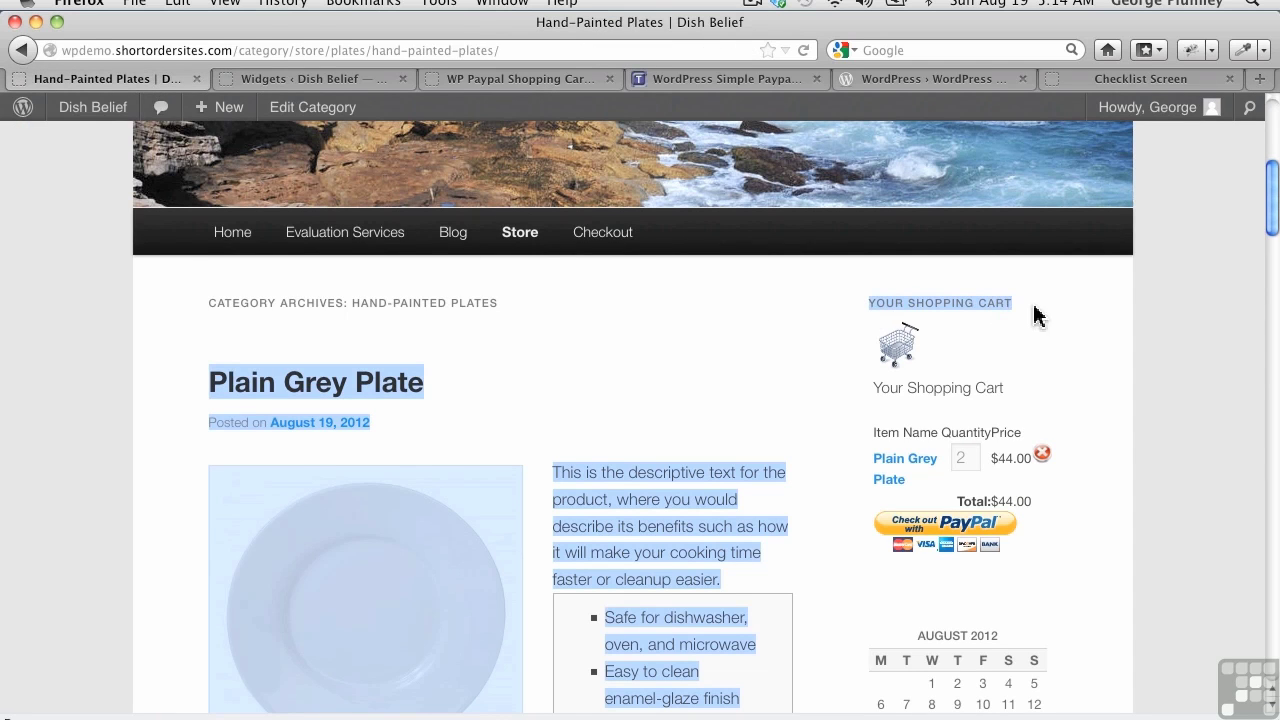
click(970, 344)
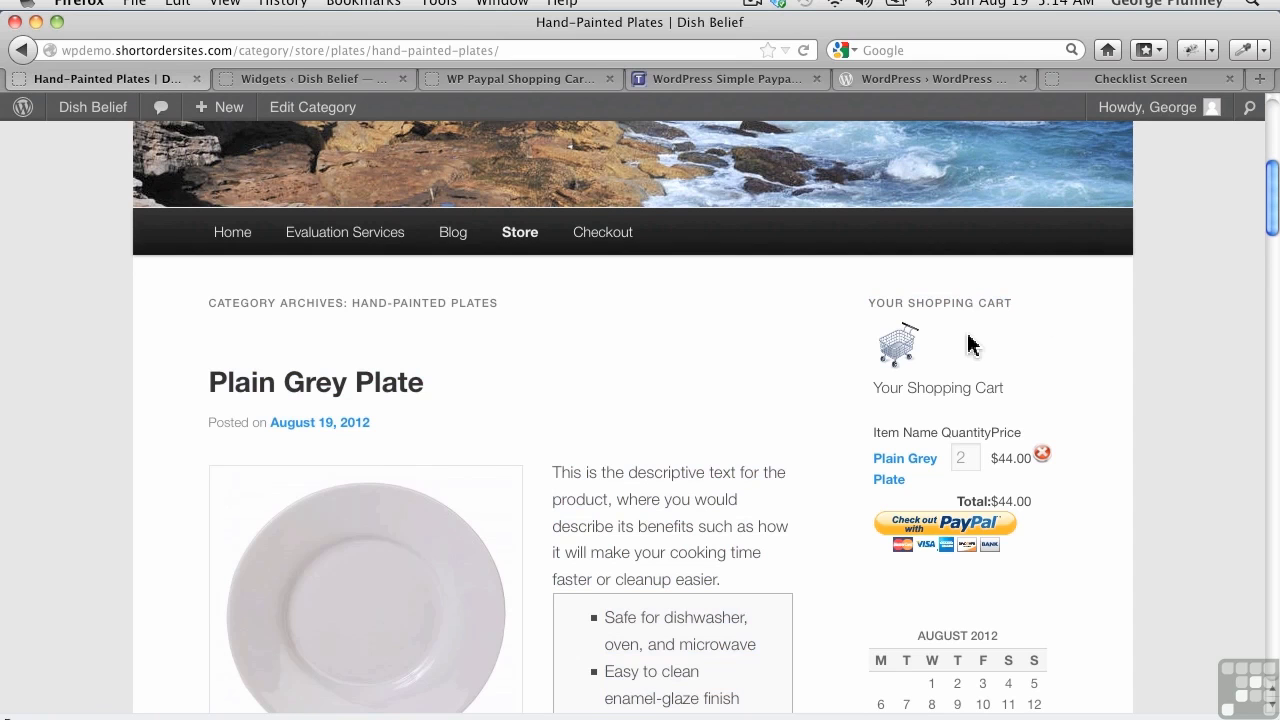
click(510, 77)
drag(543, 421, 411, 420)
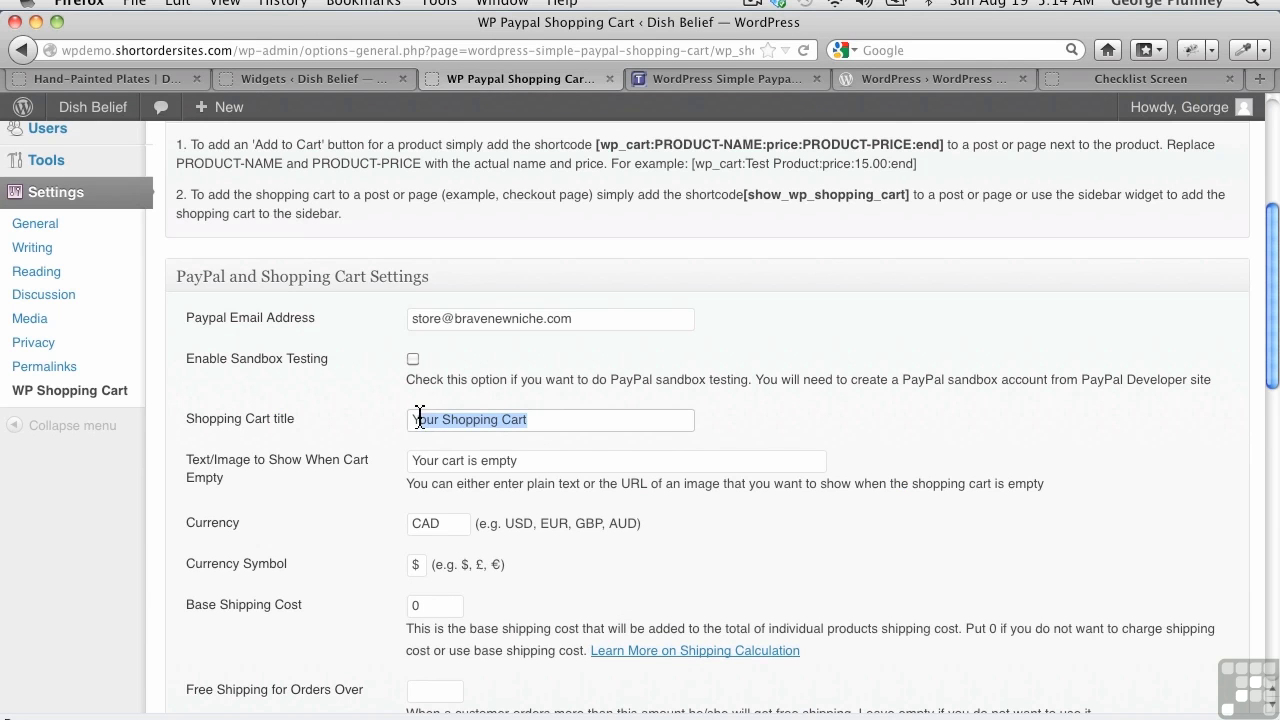
click(138, 79)
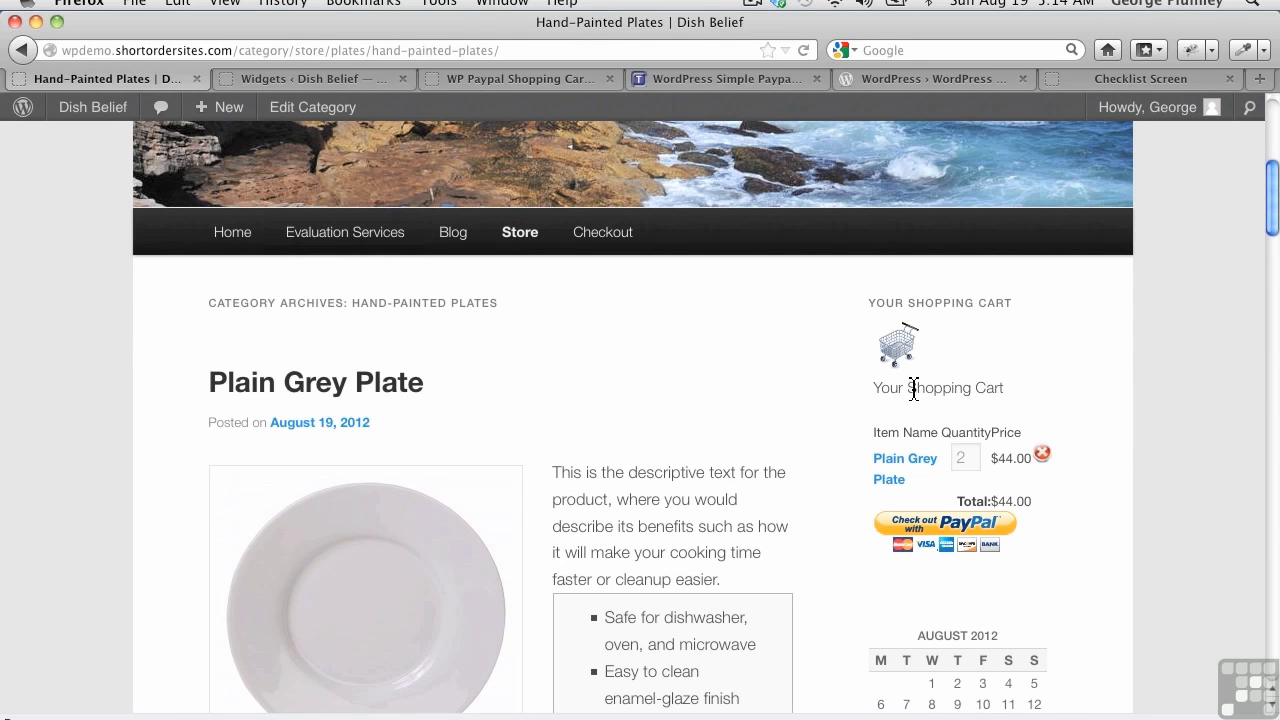
Step: Examine the cart title on the Checkout page and the repeated title in the Hand-Painted Plates sidebar
click(585, 245)
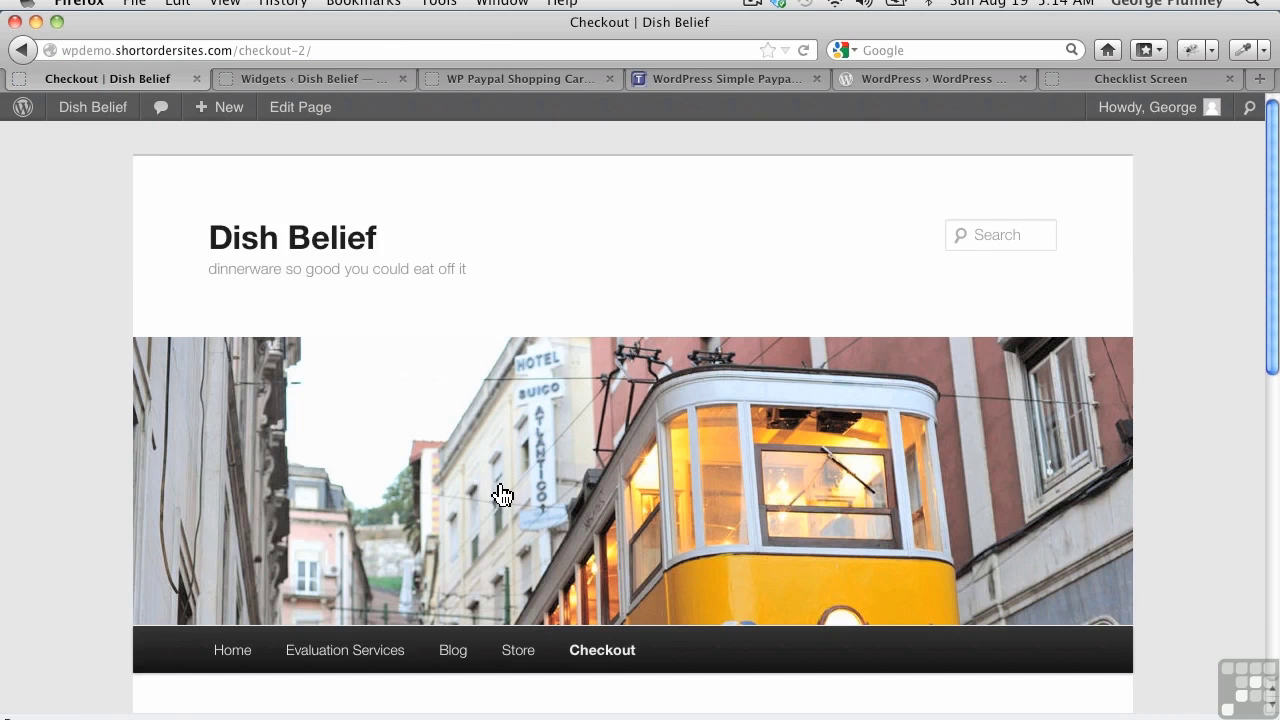
scroll(497, 494, down, 5)
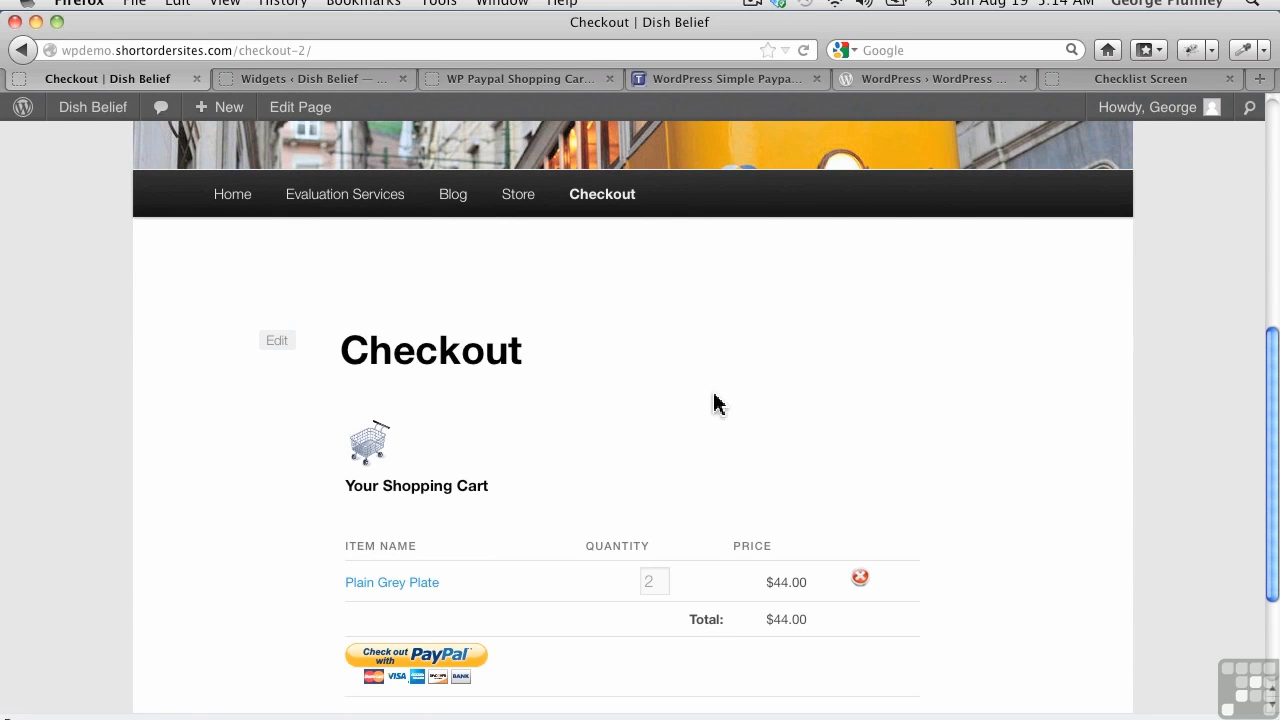
mouse_move(511, 203)
mouse_move(526, 280)
click(755, 300)
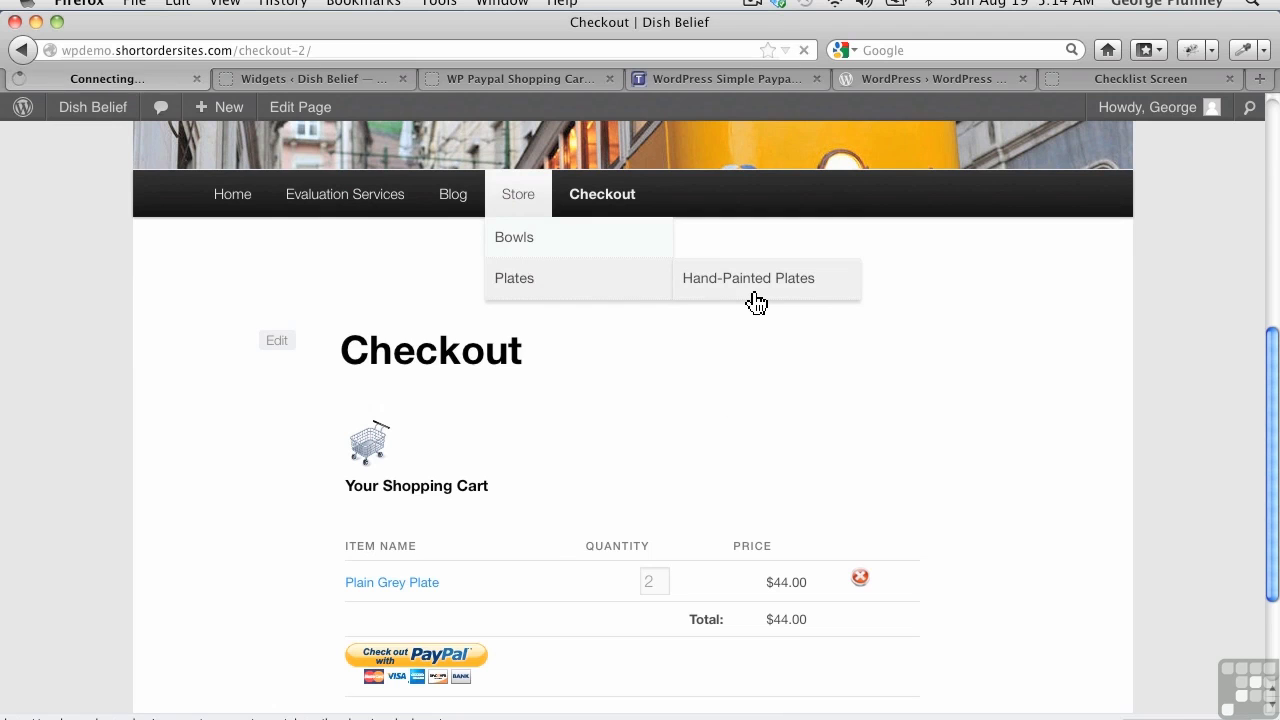
scroll(1015, 585, down, 3)
scroll(1005, 607, down, 4)
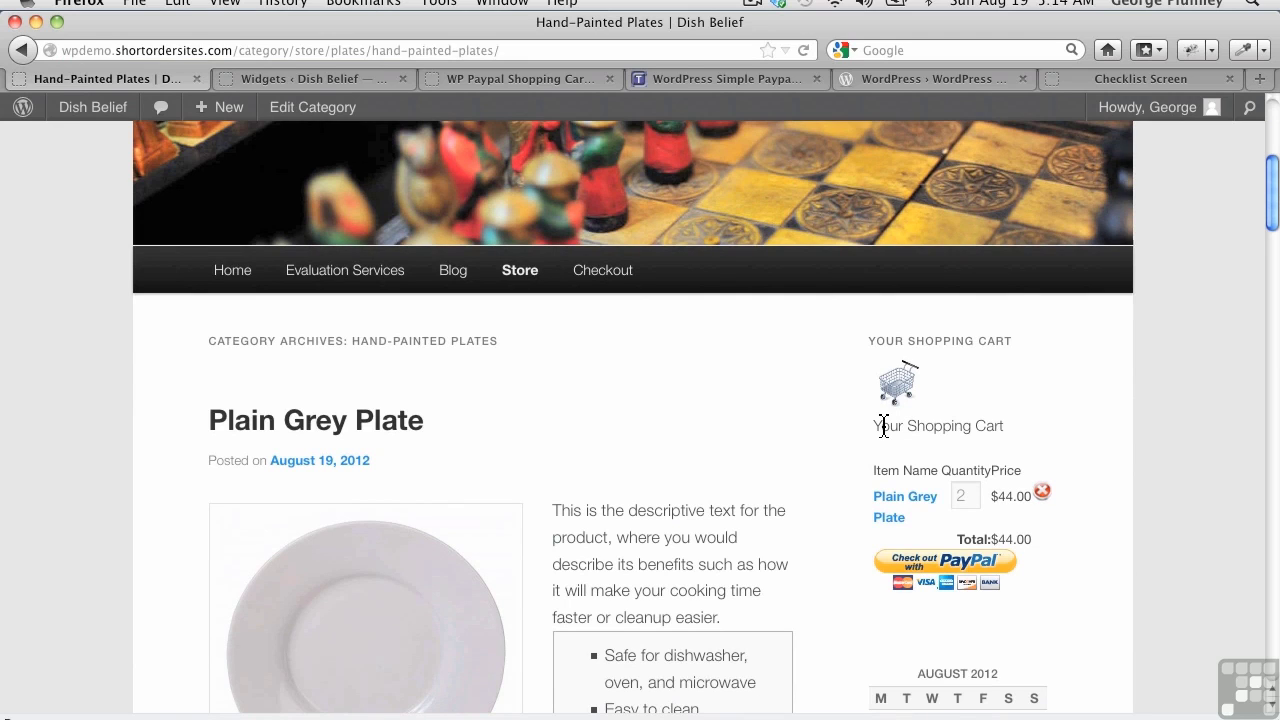
drag(880, 426, 1010, 428)
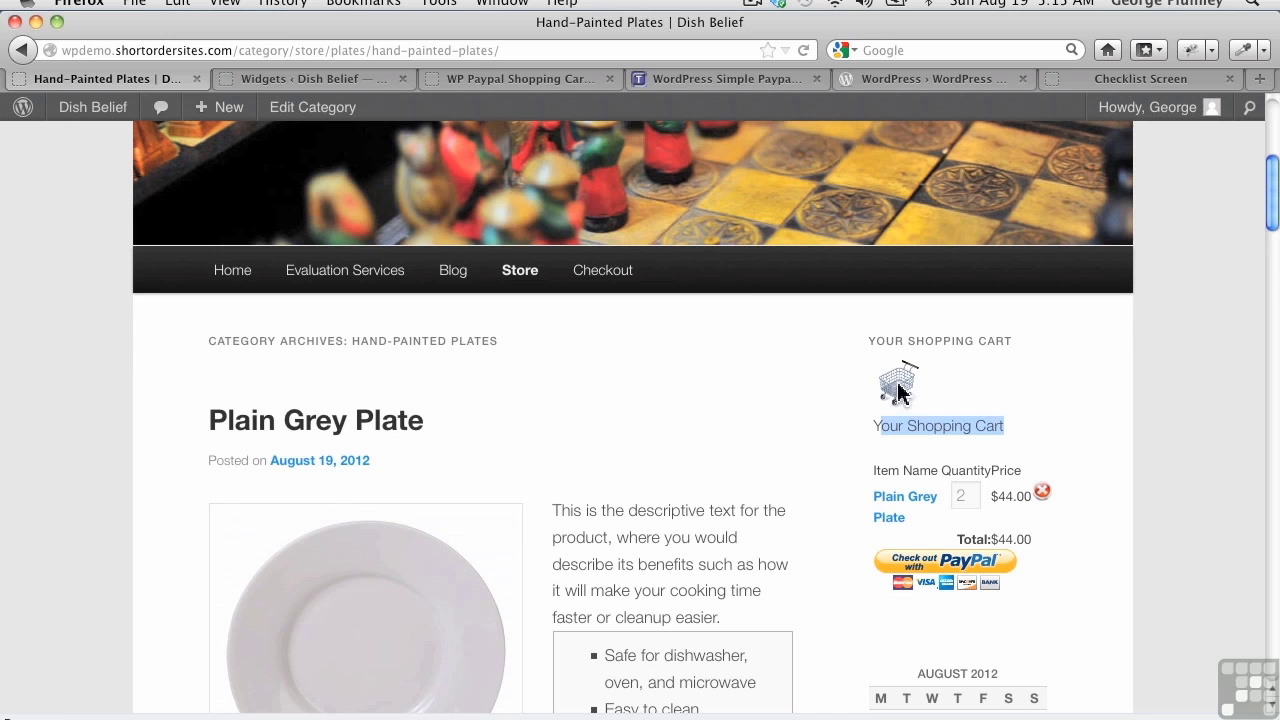
Step: Enable Hide Shopping Cart Image in the WP Paypal Shopping Cart options and update the options
click(487, 80)
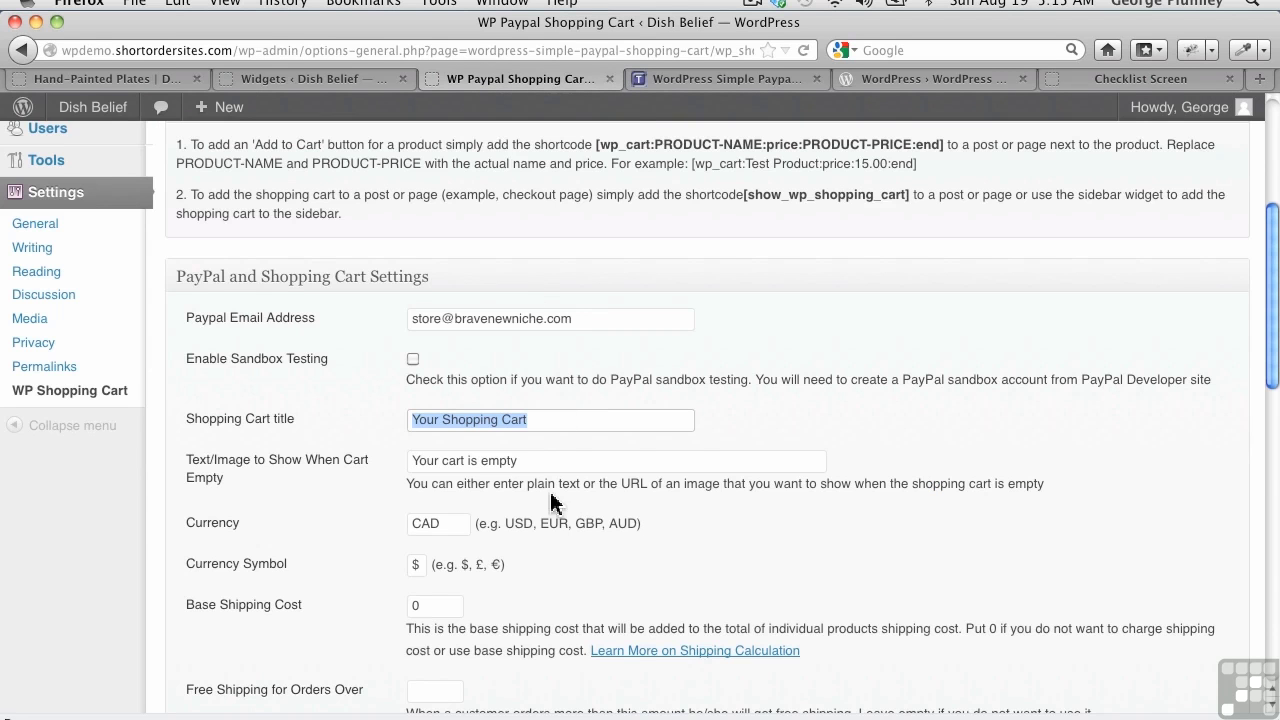
scroll(545, 510, down, 5)
scroll(513, 510, down, 10)
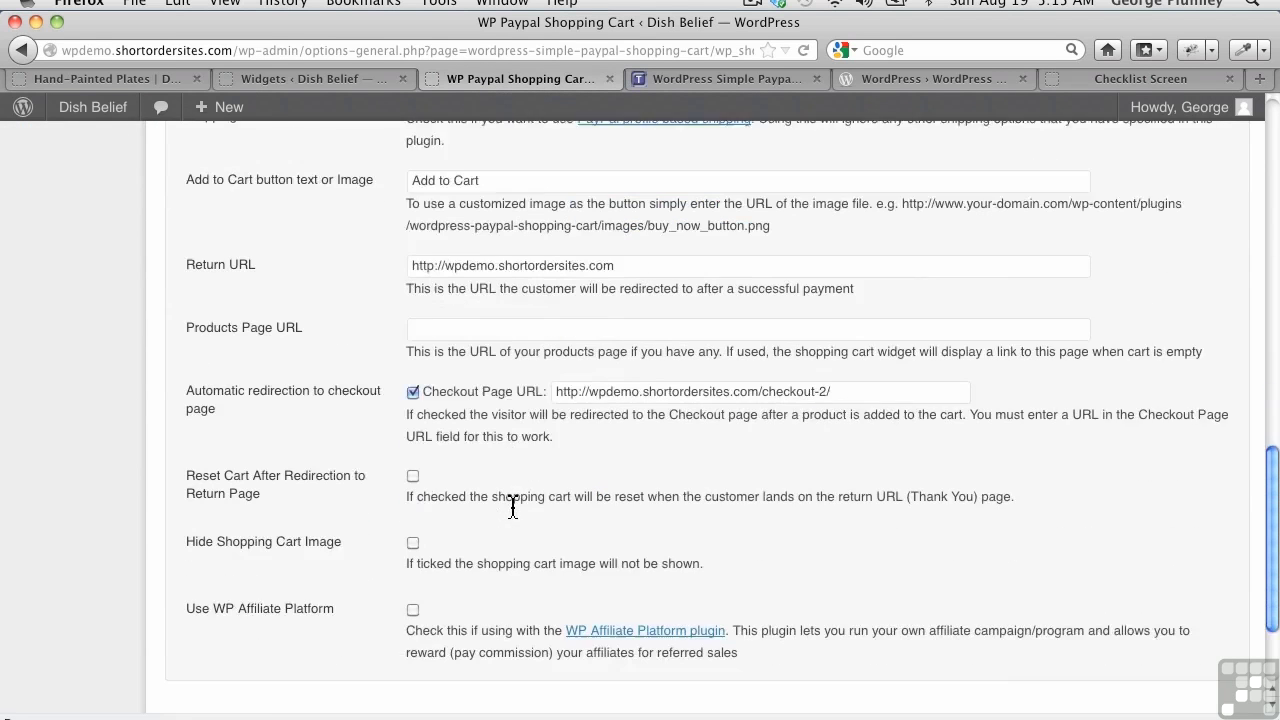
click(413, 478)
click(240, 668)
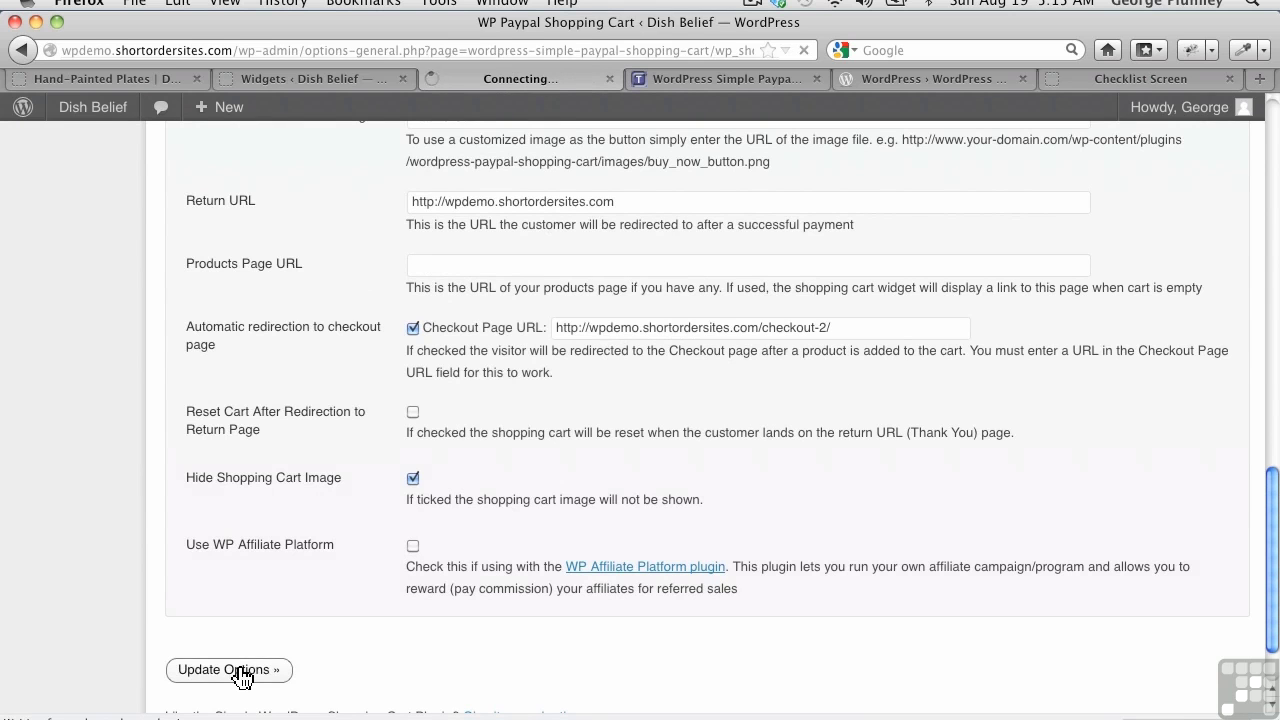
Step: Reload the Hand-Painted Plates page and examine the cart image area and title in the sidebar
click(122, 80)
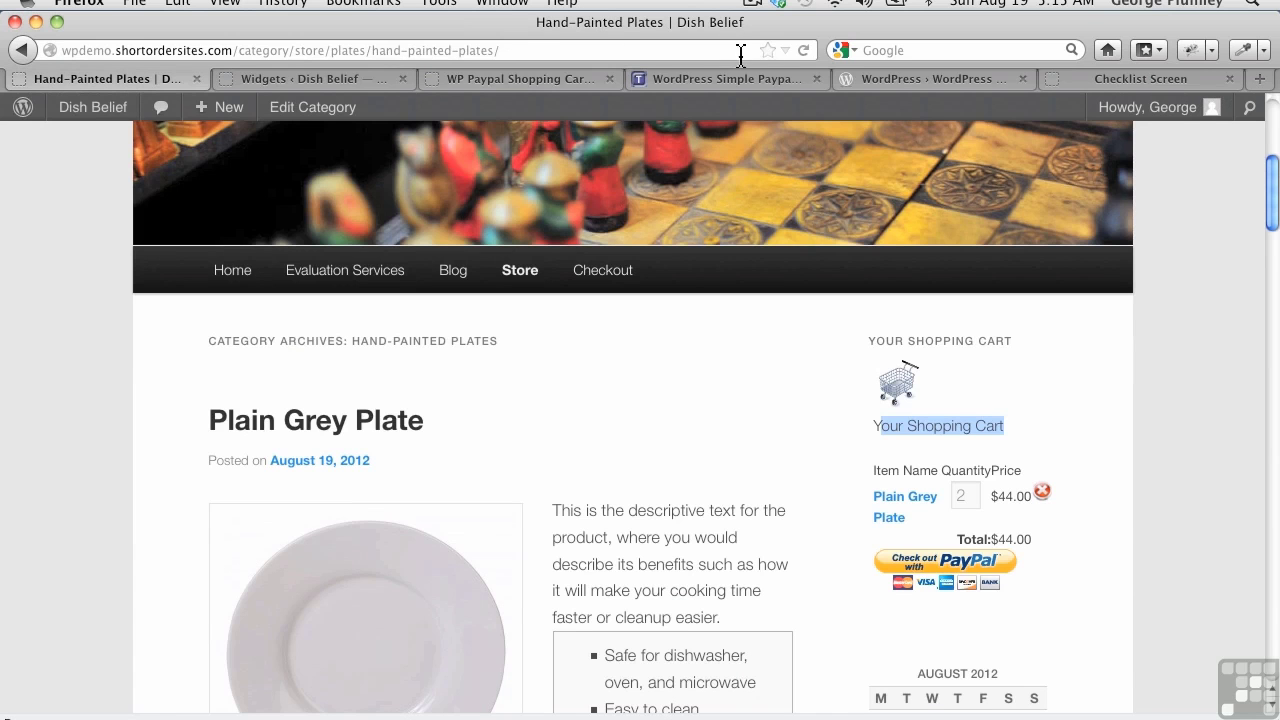
click(802, 50)
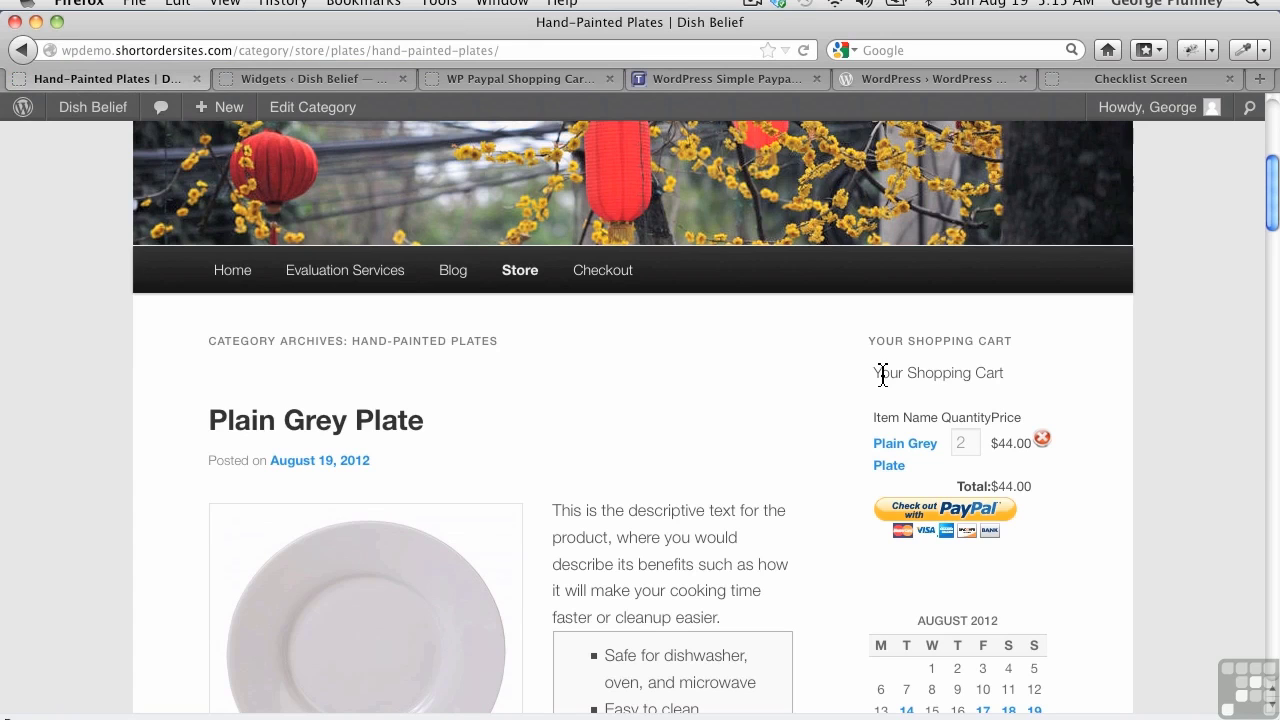
drag(874, 372, 1010, 384)
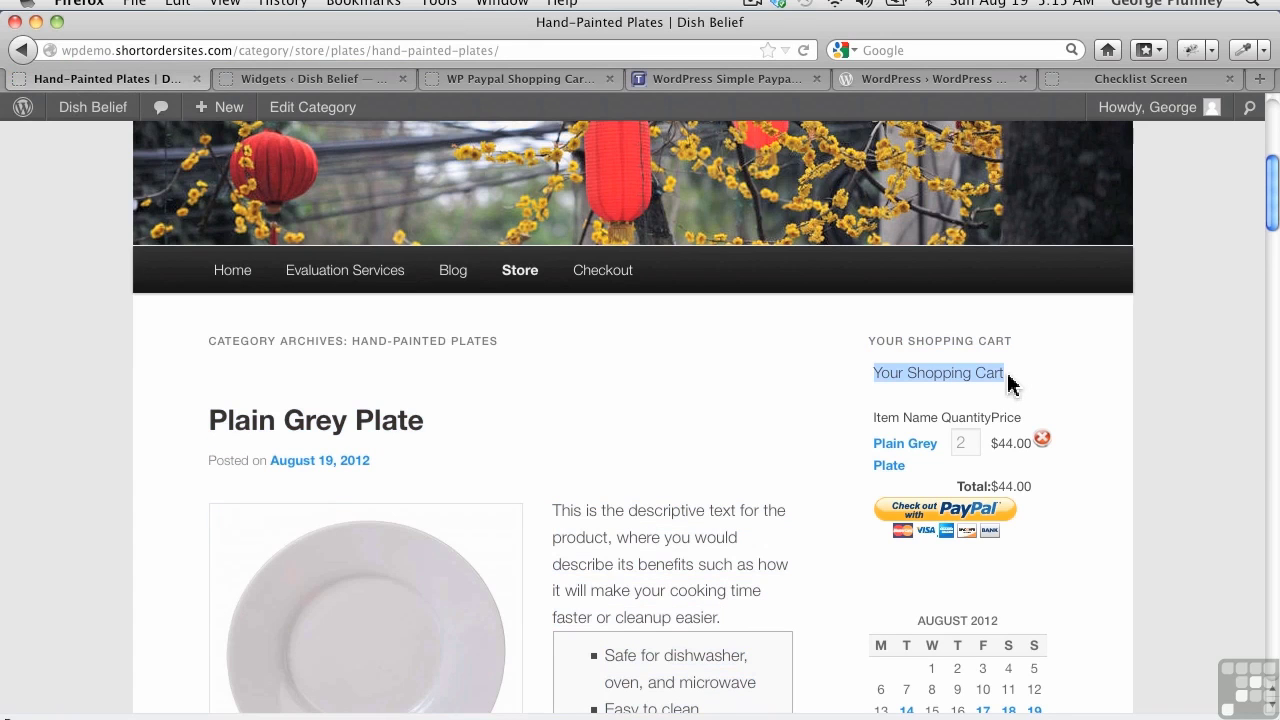
click(1010, 384)
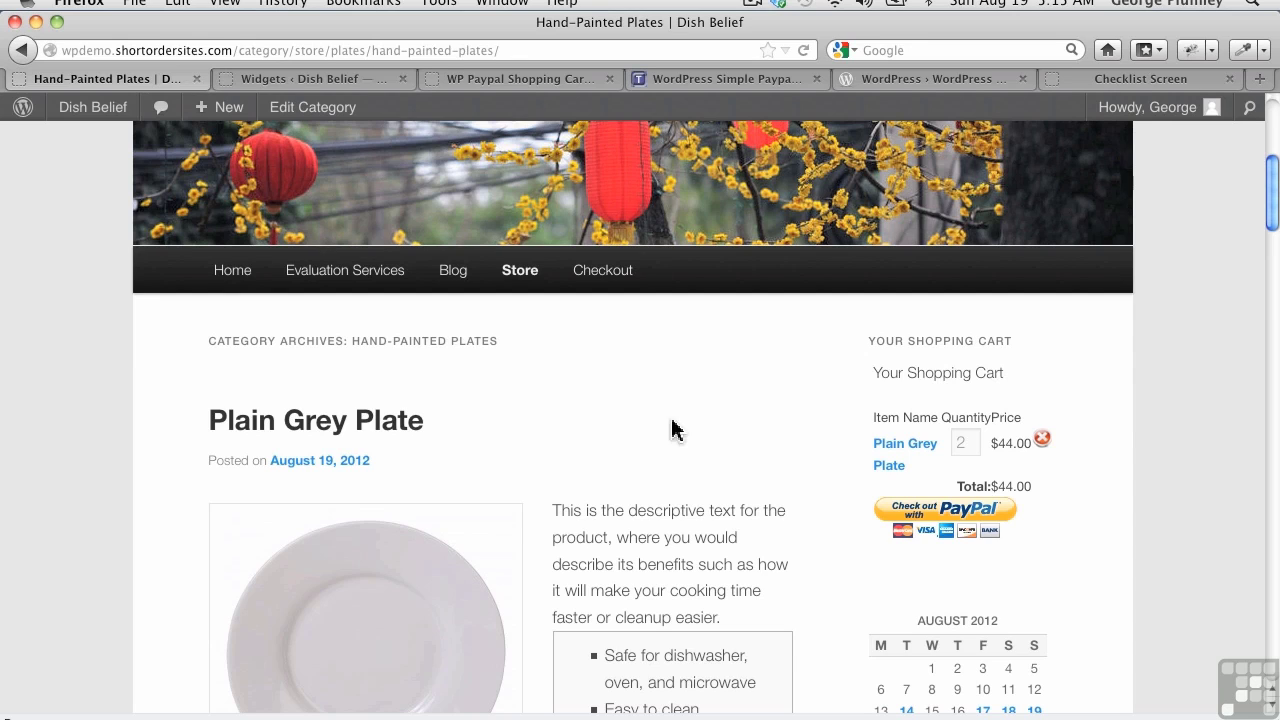
Step: Review the Plain Grey Plate listing on the store page, and open the Winter Plate post for editing in the admin area
scroll(662, 428, down, 3)
scroll(655, 434, down, 3)
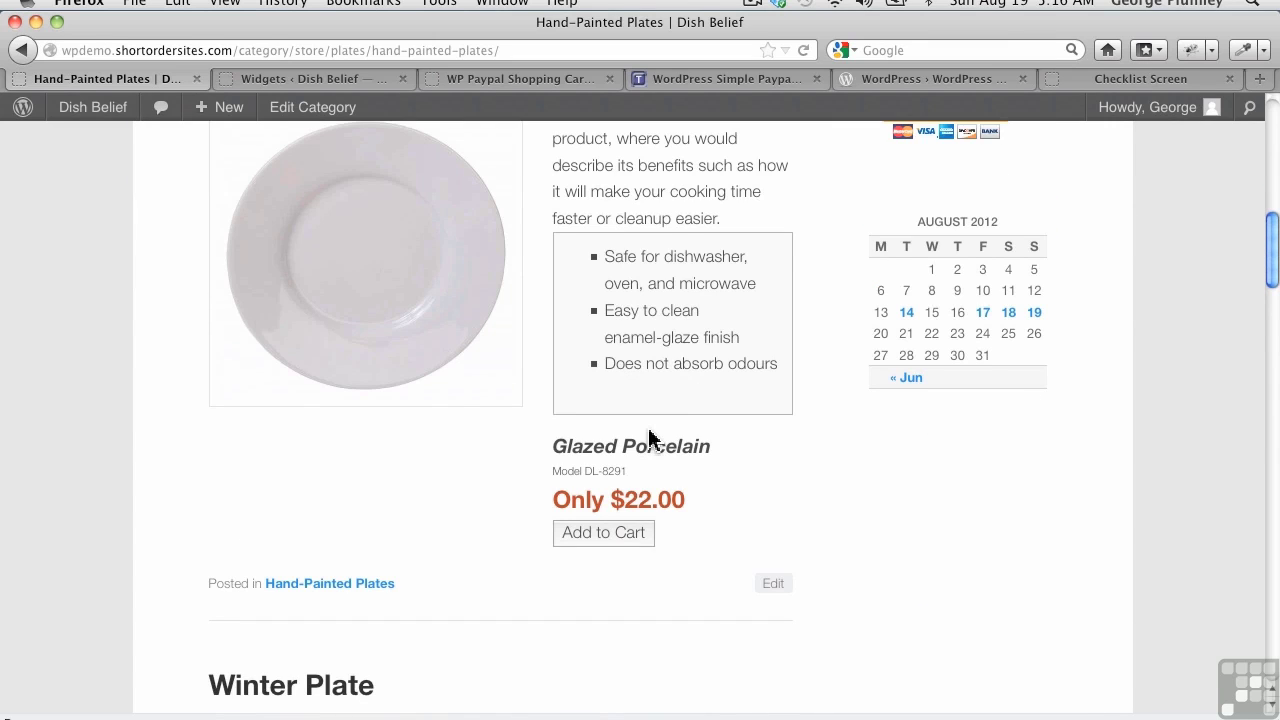
scroll(500, 578, down, 1)
scroll(440, 570, down, 3)
scroll(423, 531, up, 5)
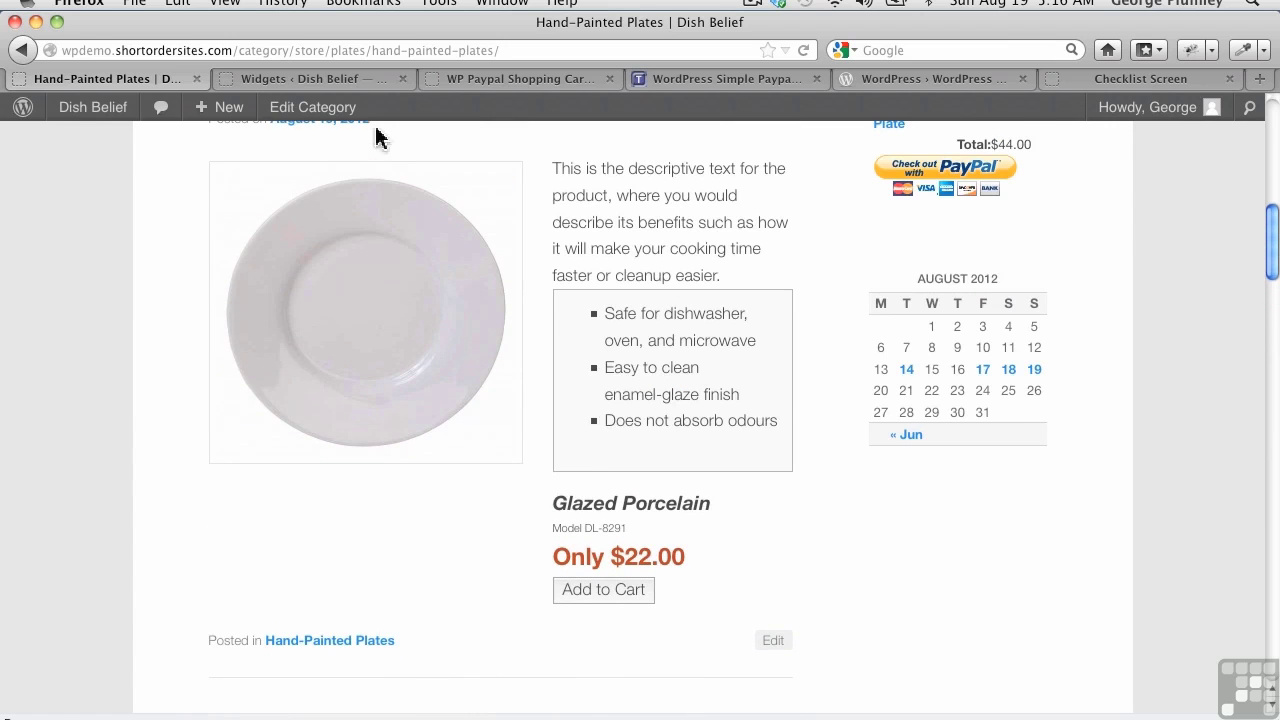
click(358, 79)
mouse_move(55, 158)
click(180, 147)
scroll(266, 543, down, 3)
click(257, 200)
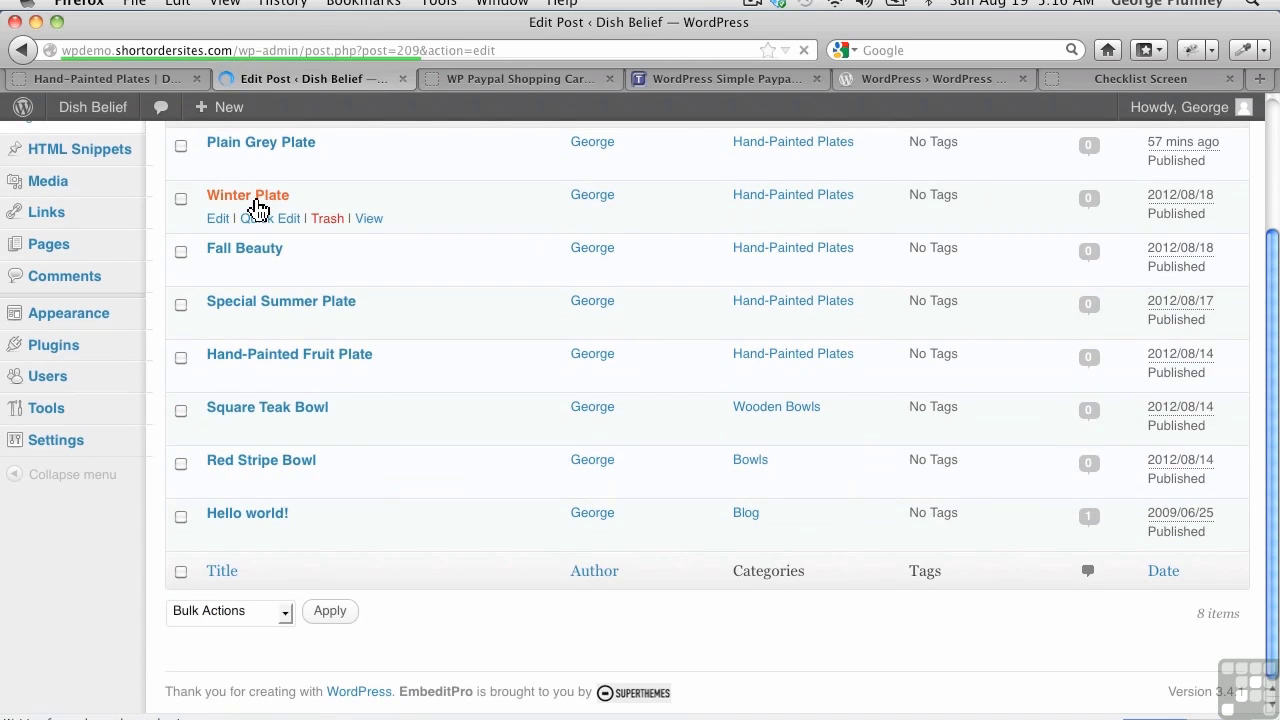
Step: Copy the [wp_cart:PRODUCT-NAME:price:PRODUCT-PRICE:end] shortcode from the plugin's usage guide and replace the Winter Plate post's INSERT PAYPAL BUTTON HERE placeholder with it
click(497, 80)
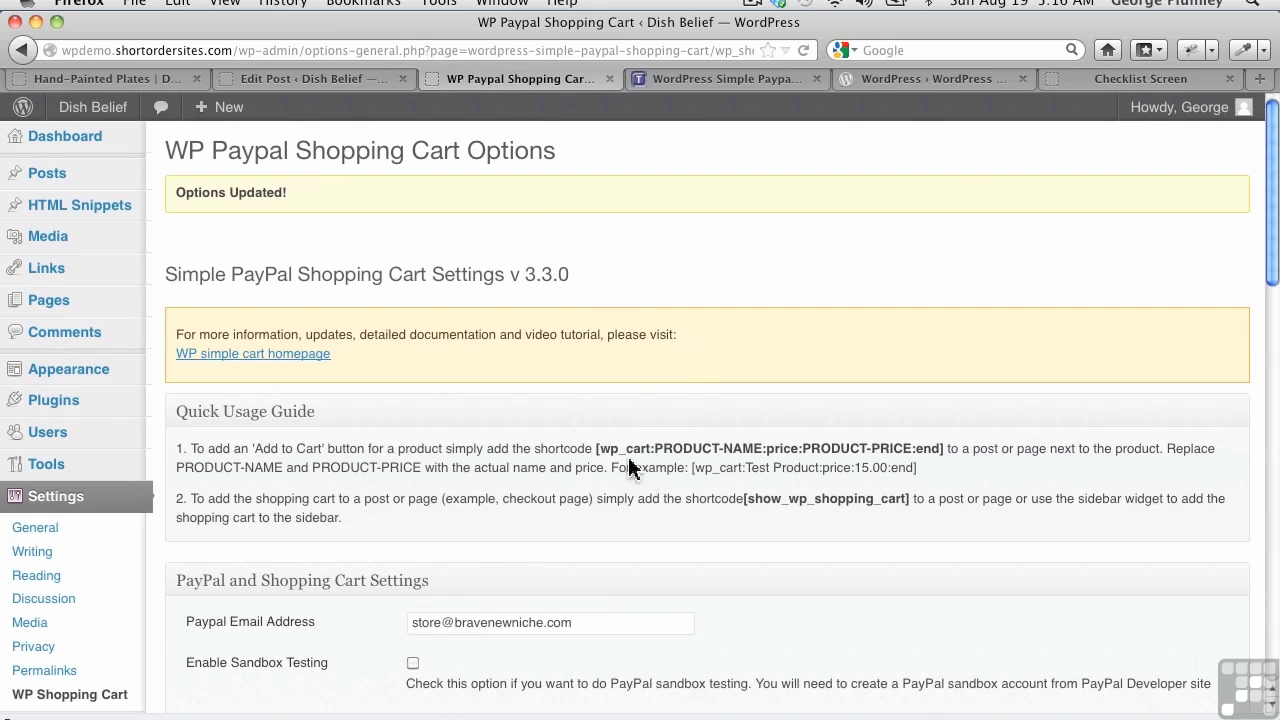
drag(597, 450, 963, 458)
key(super+c)
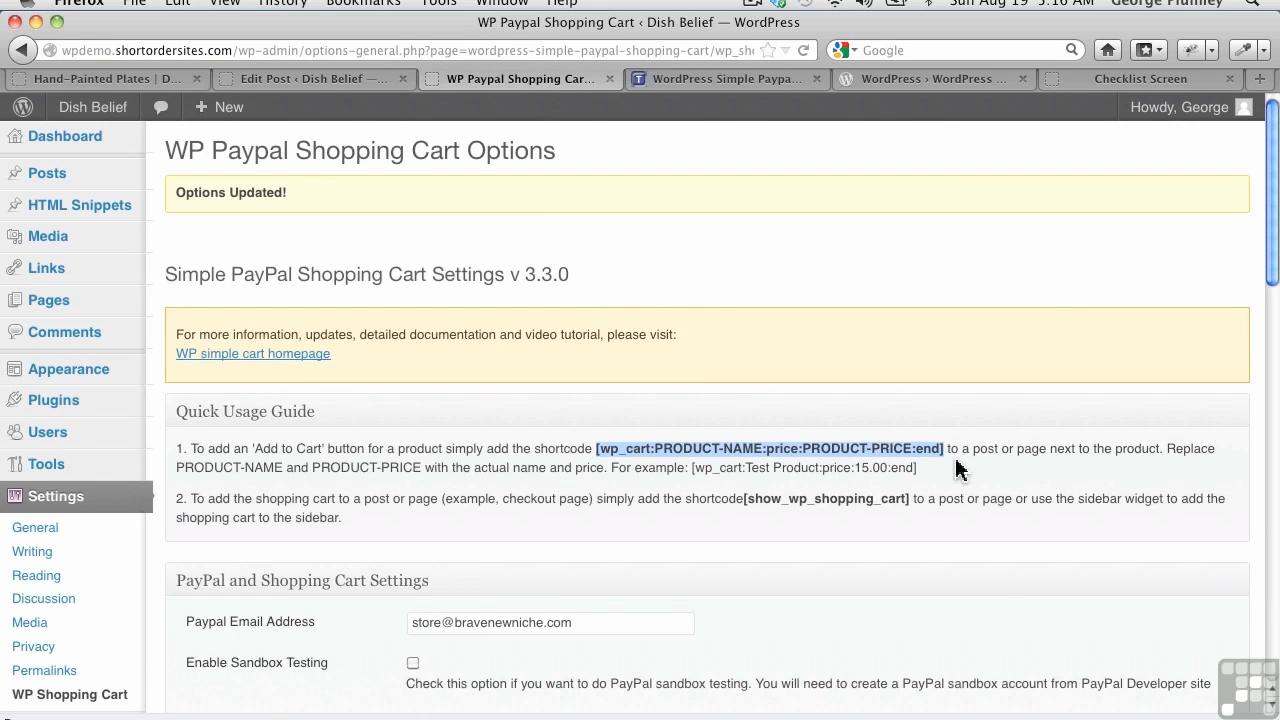
click(280, 79)
scroll(441, 425, down, 2)
scroll(441, 425, down, 1)
drag(394, 507, 178, 506)
key(super+v)
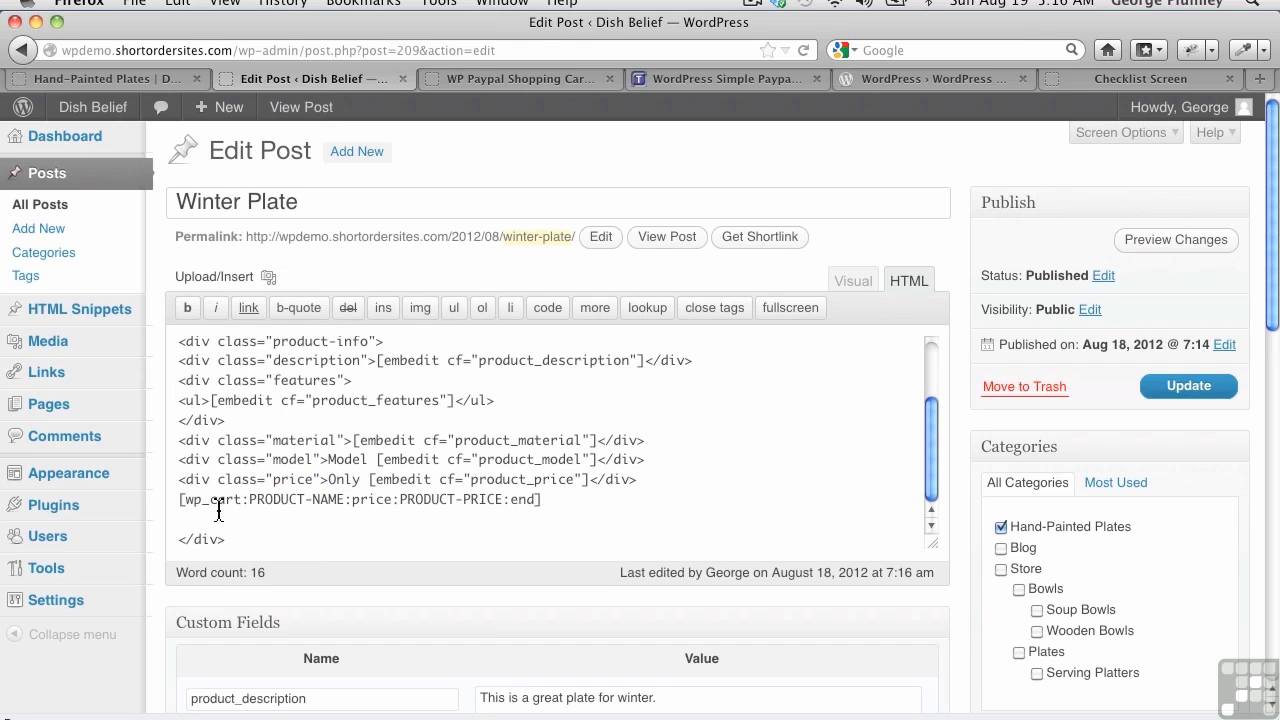
Step: Fill in the shortcode with the name Winter Plate and price 35.00, checking the store listing for the price, and update the post
drag(250, 505, 339, 505)
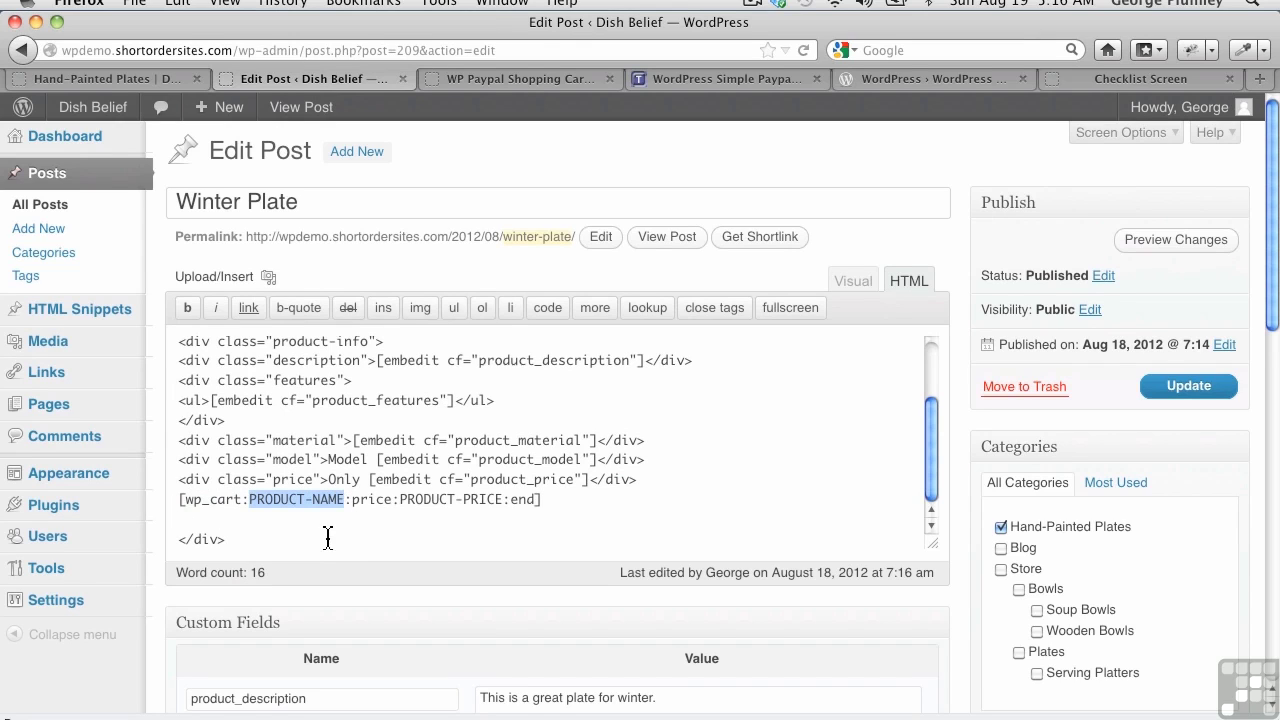
text(Winter Plate)
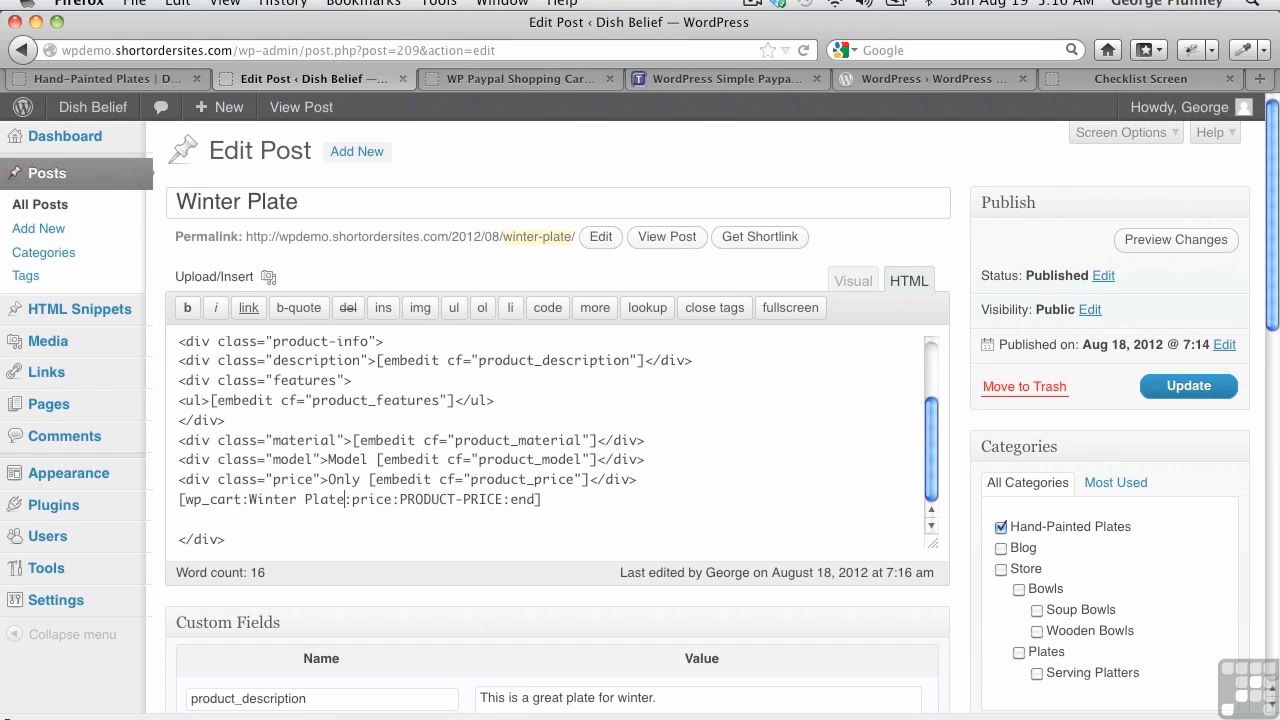
click(160, 78)
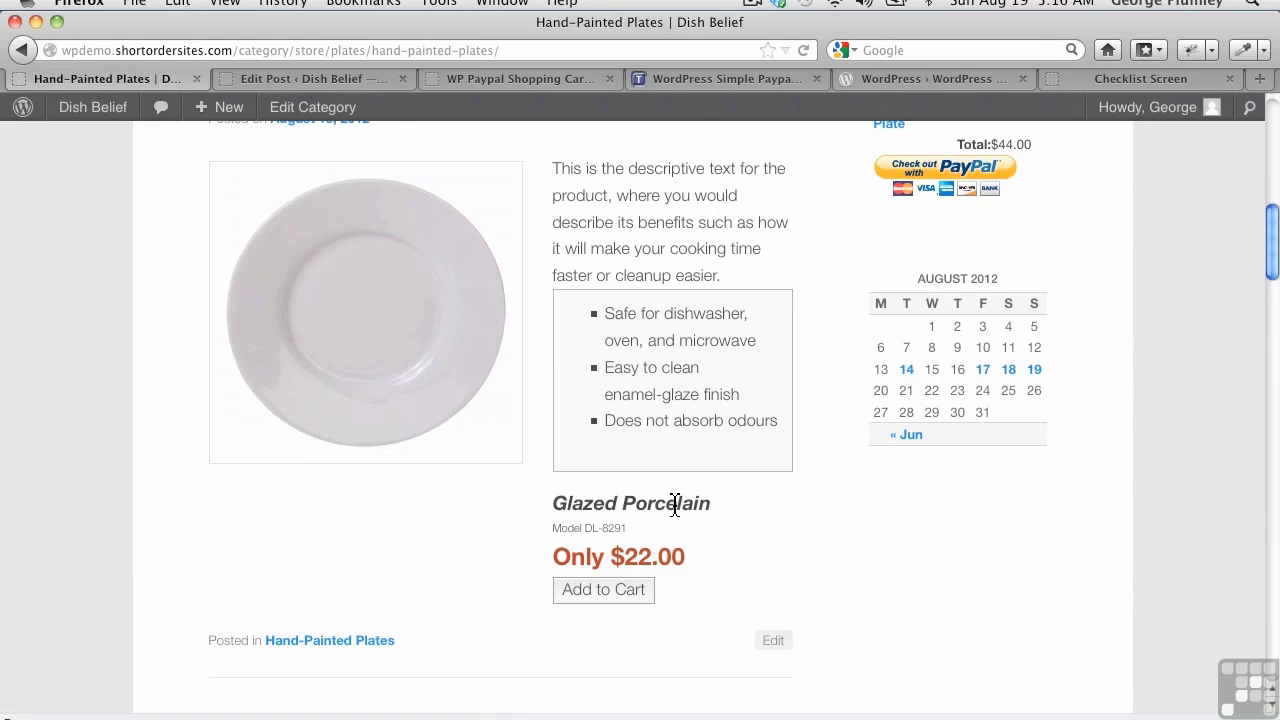
scroll(593, 414, down, 10)
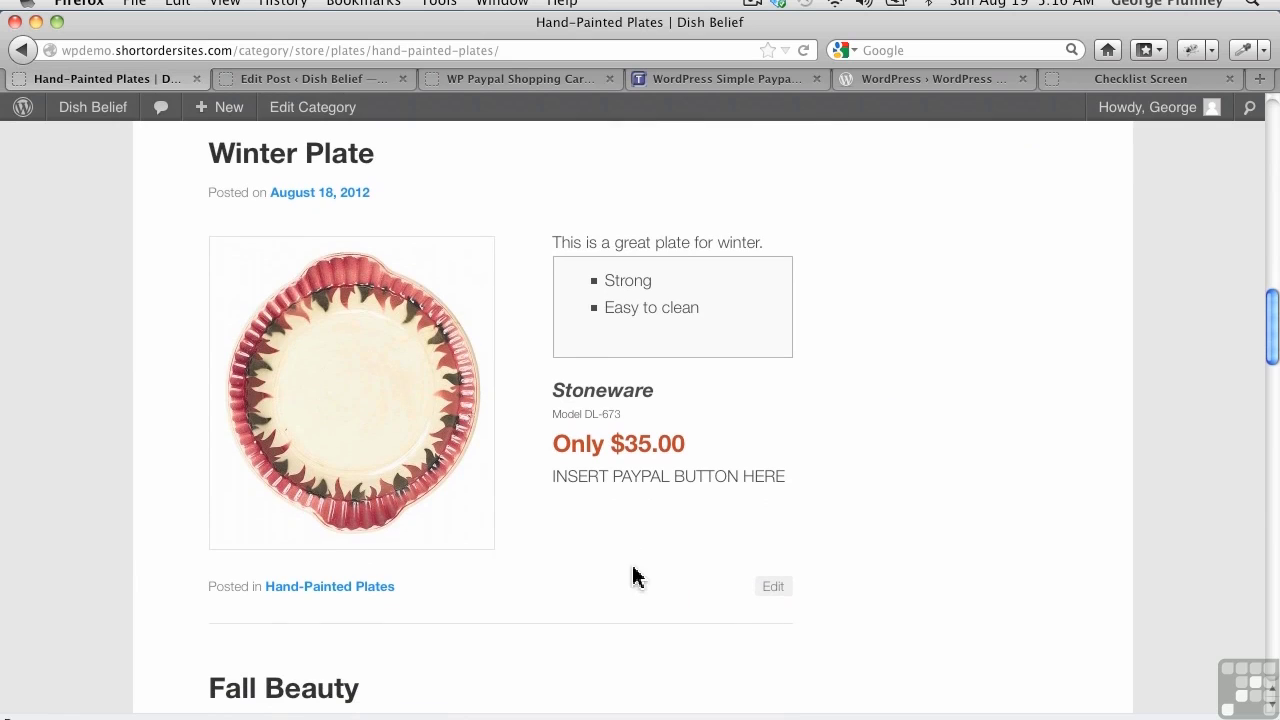
click(305, 79)
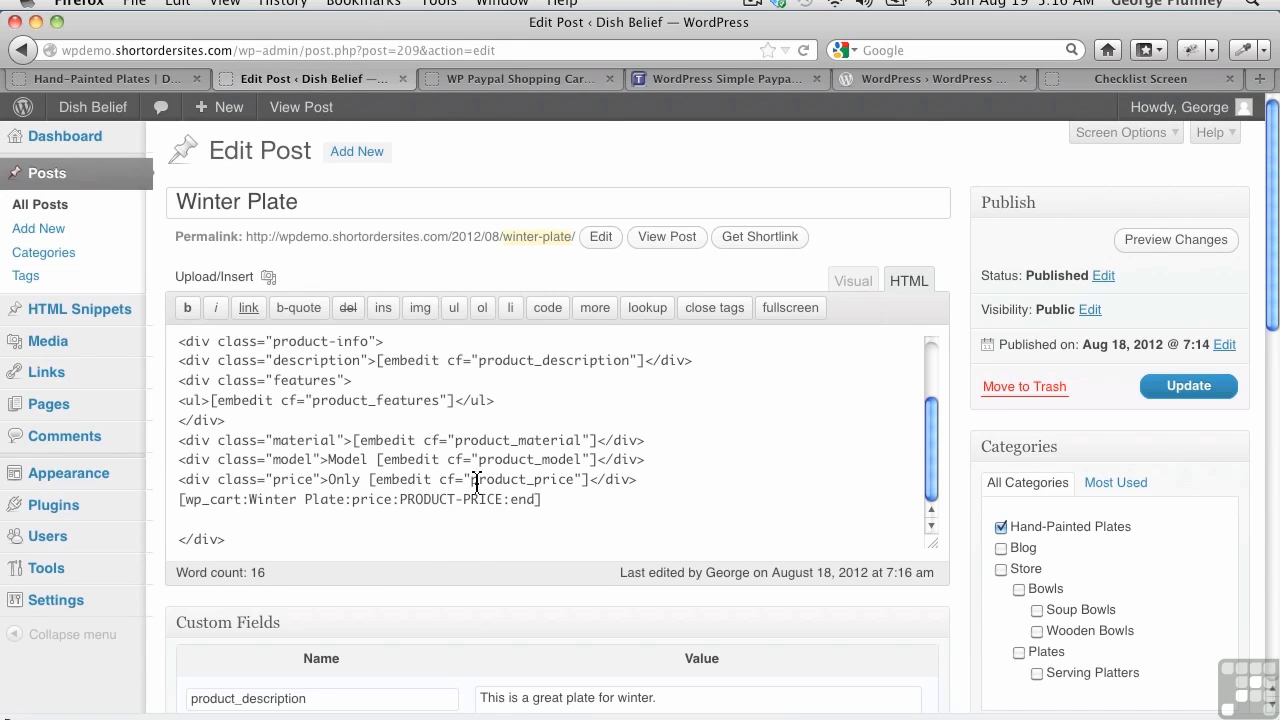
drag(401, 505, 504, 502)
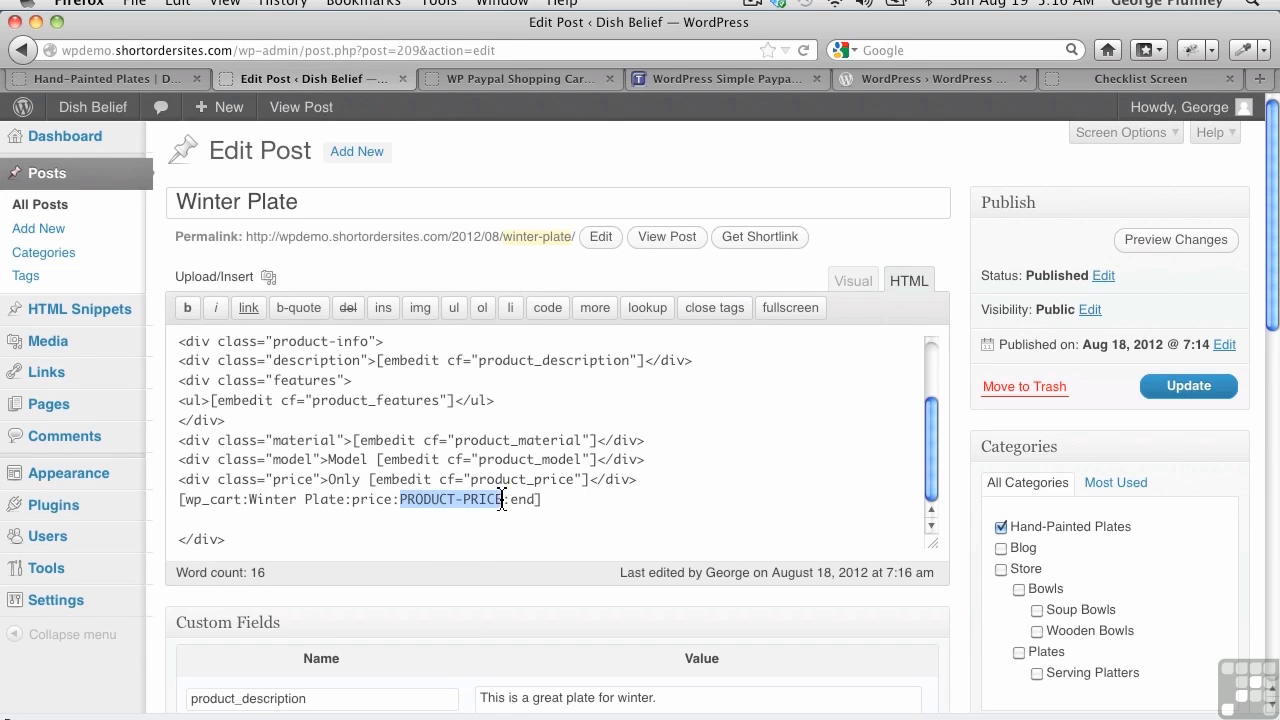
text(35.00)
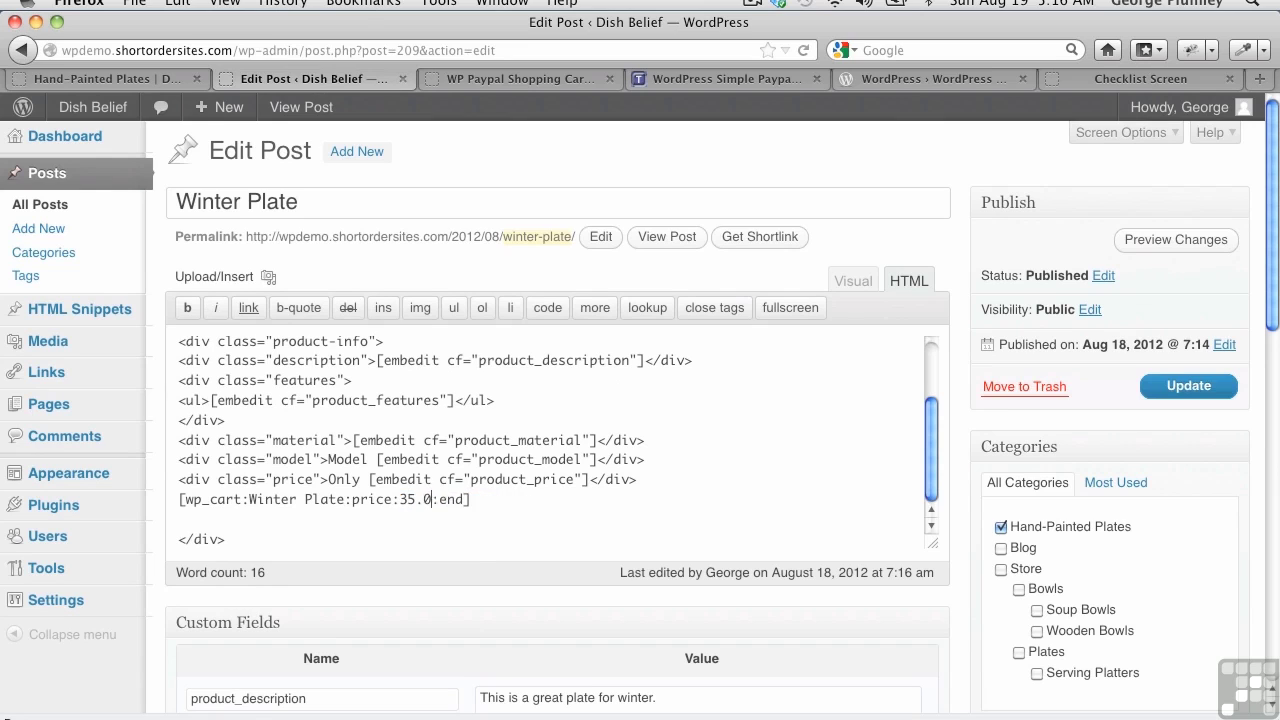
click(1189, 393)
Step: Reload the Hand-Painted Plates page and add the Winter Plate to the cart to test its button
click(122, 80)
click(804, 50)
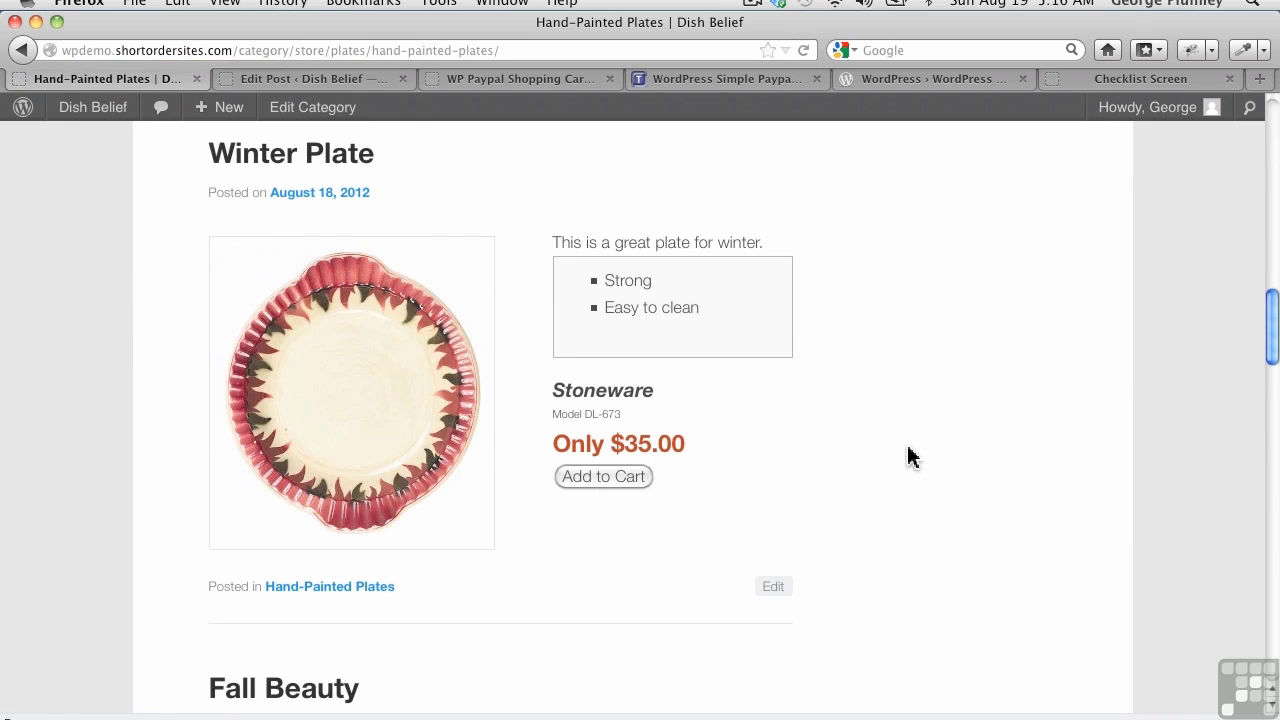
scroll(908, 452, up, 5)
scroll(908, 459, up, 5)
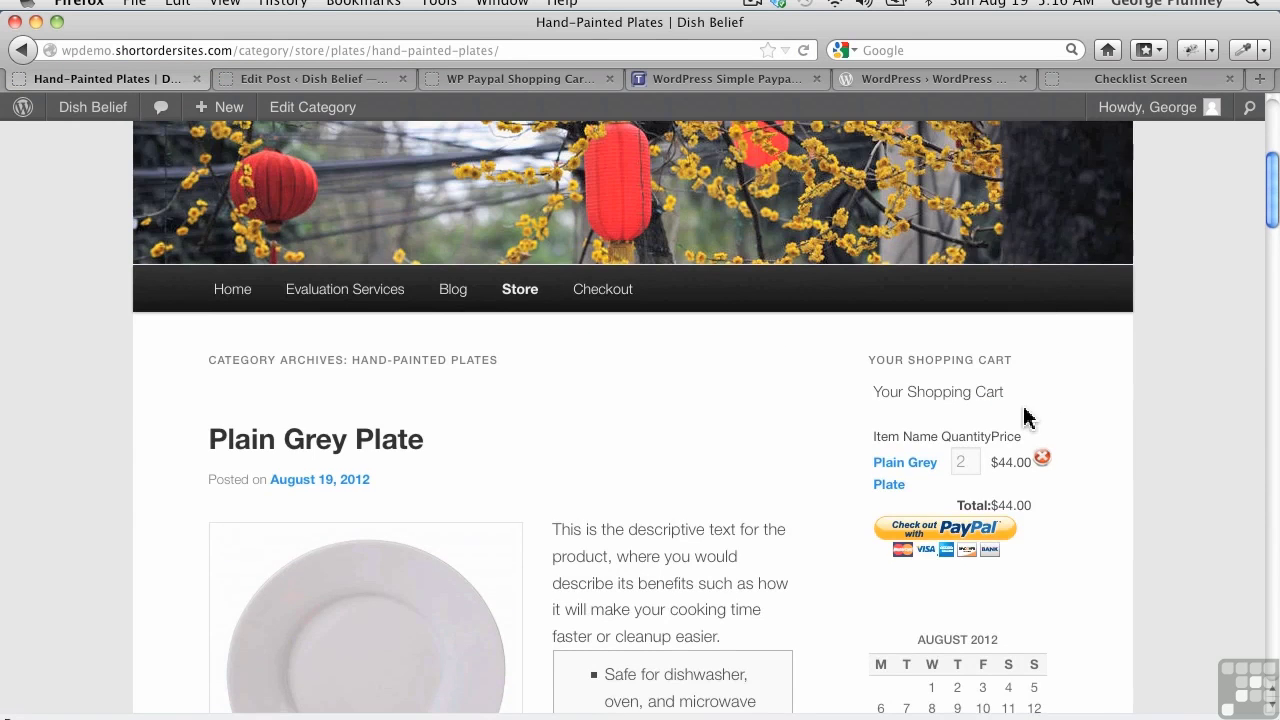
scroll(863, 631, down, 10)
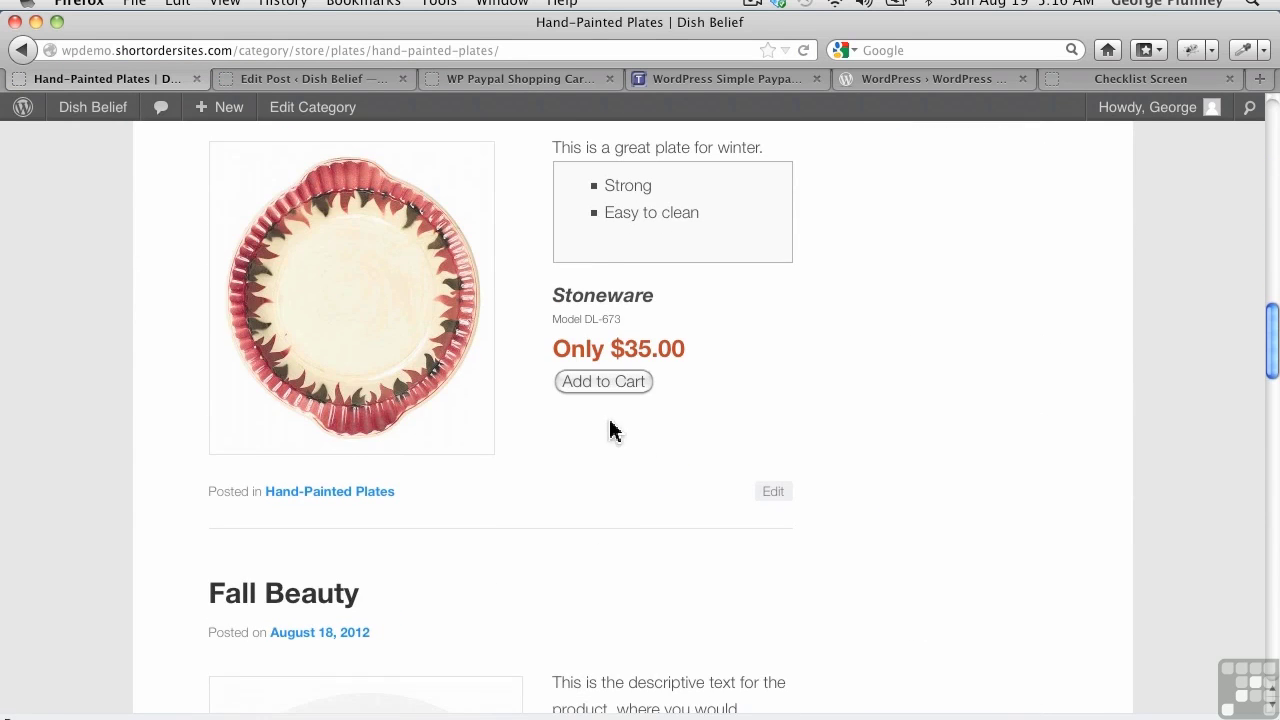
click(605, 383)
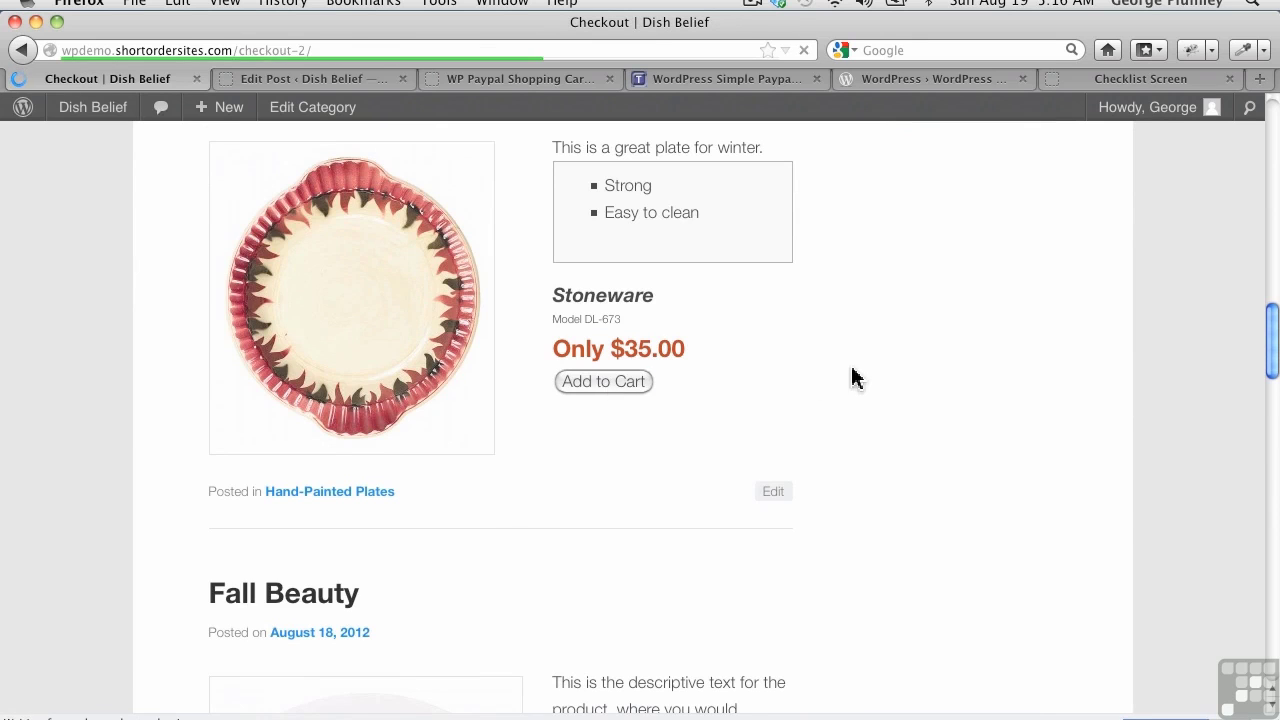
scroll(943, 566, down, 5)
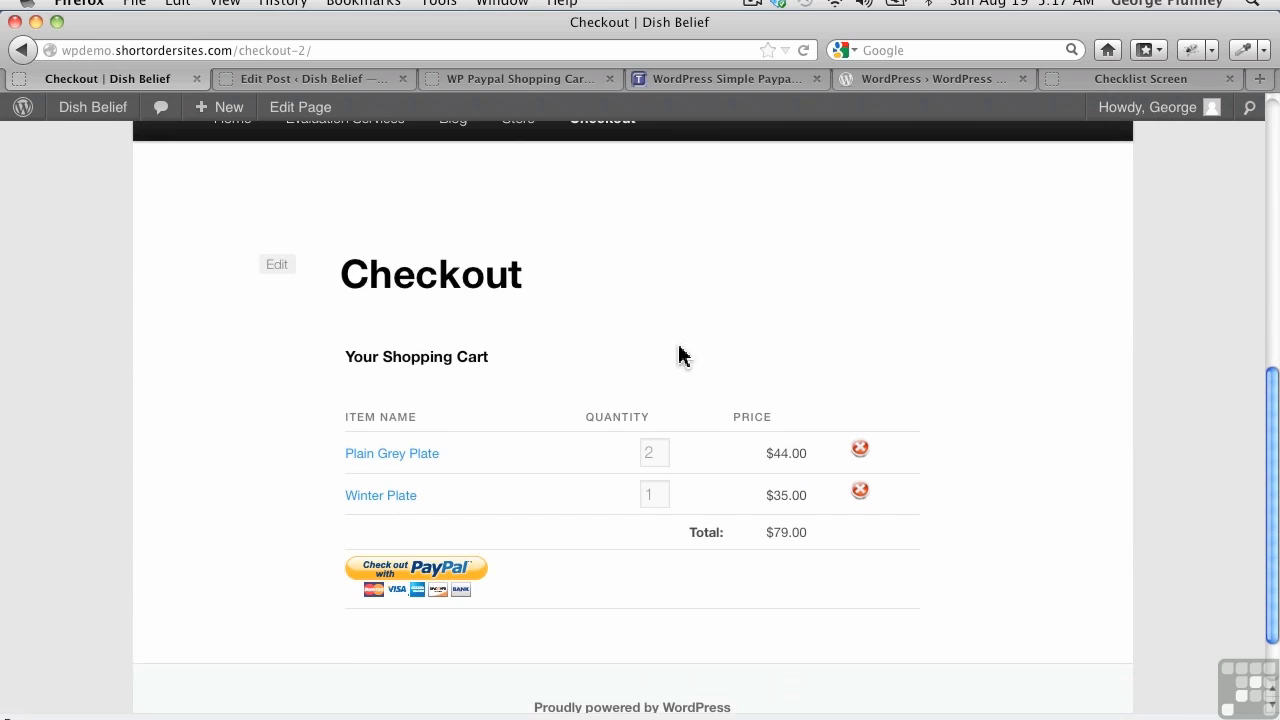
Step: Disable automatic redirection to the checkout page in the WP Paypal Shopping Cart options and update the options
click(533, 80)
scroll(320, 520, down, 10)
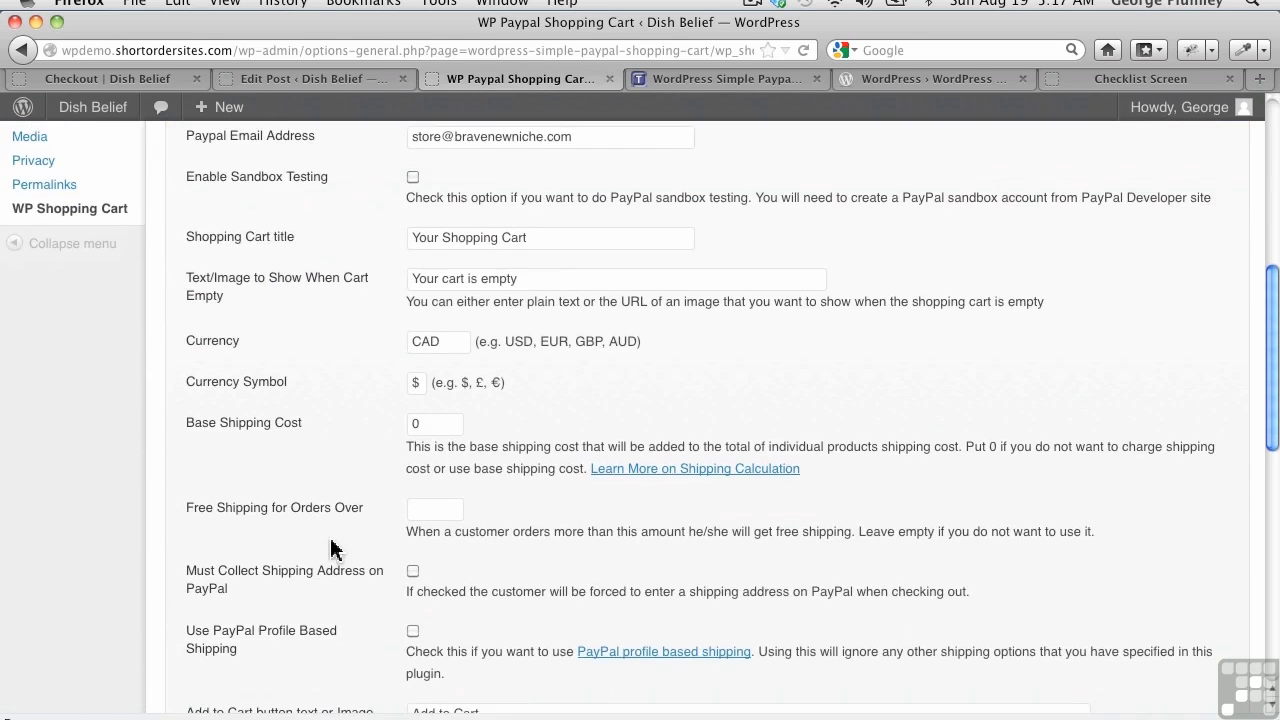
scroll(331, 549, down, 8)
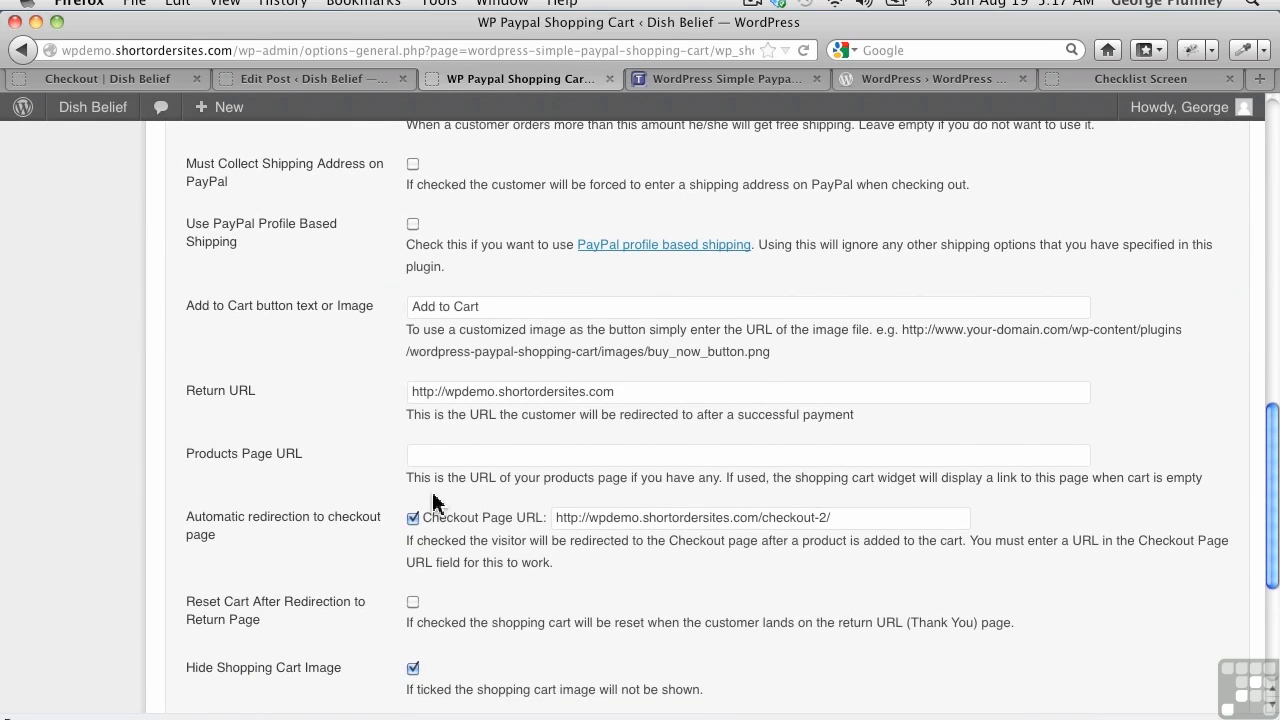
click(414, 519)
scroll(415, 527, down, 5)
click(244, 602)
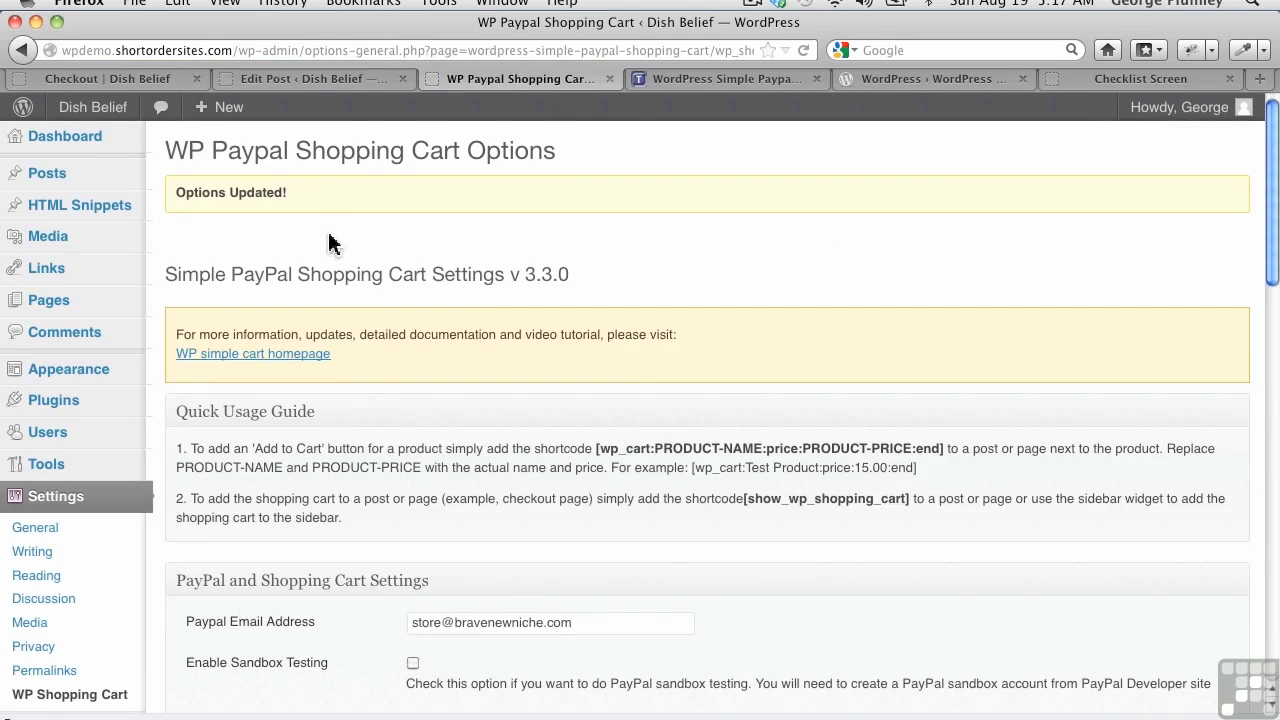
Step: Remove the Winter Plate from the cart on the Checkout page
click(118, 78)
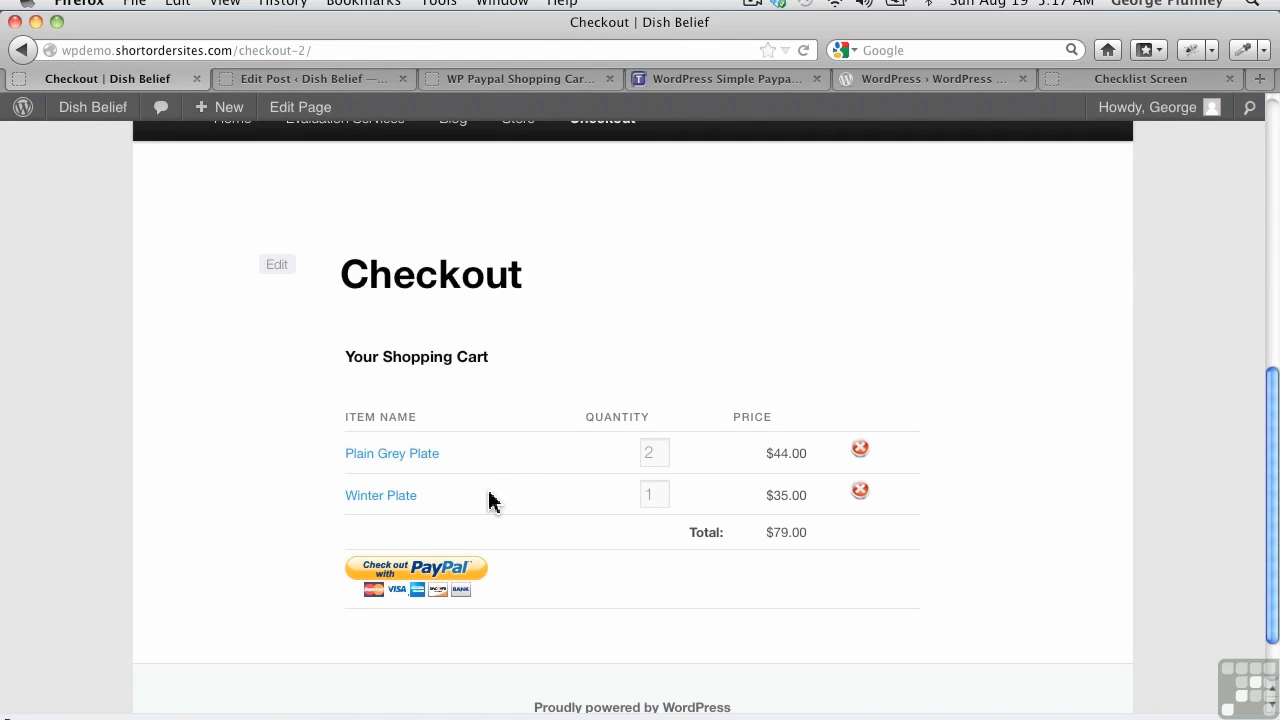
click(860, 492)
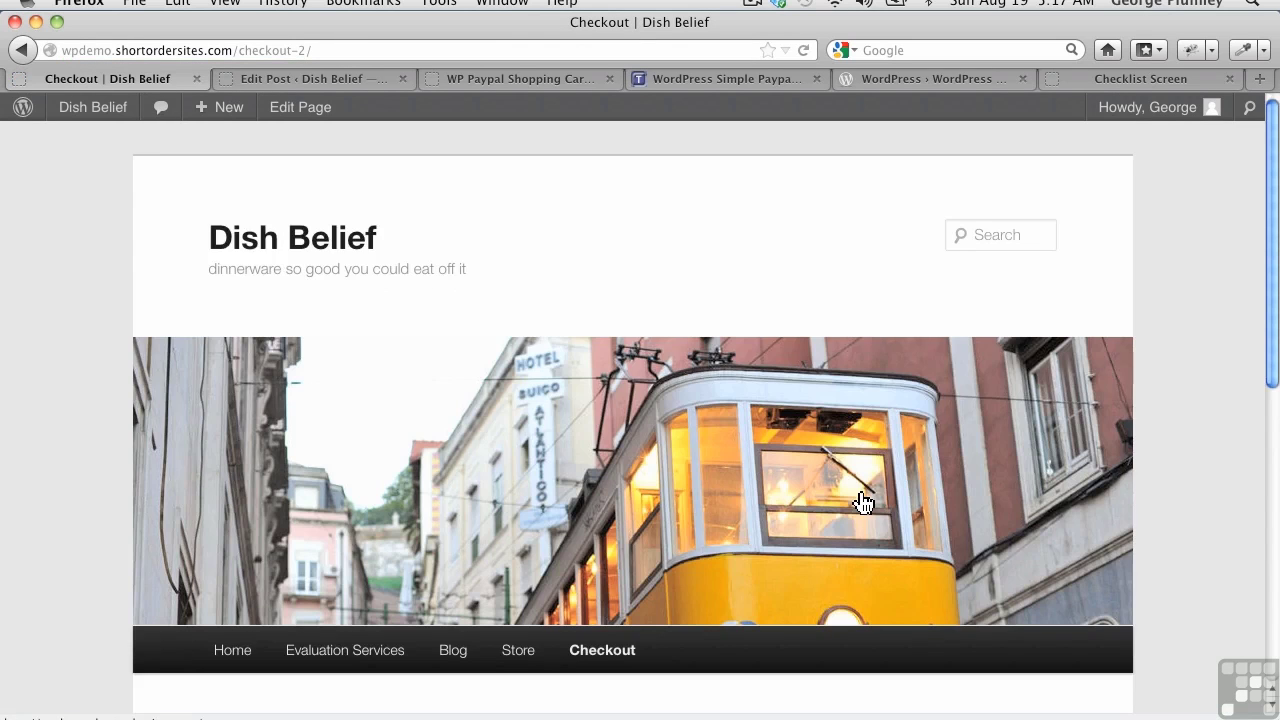
scroll(857, 500, down, 10)
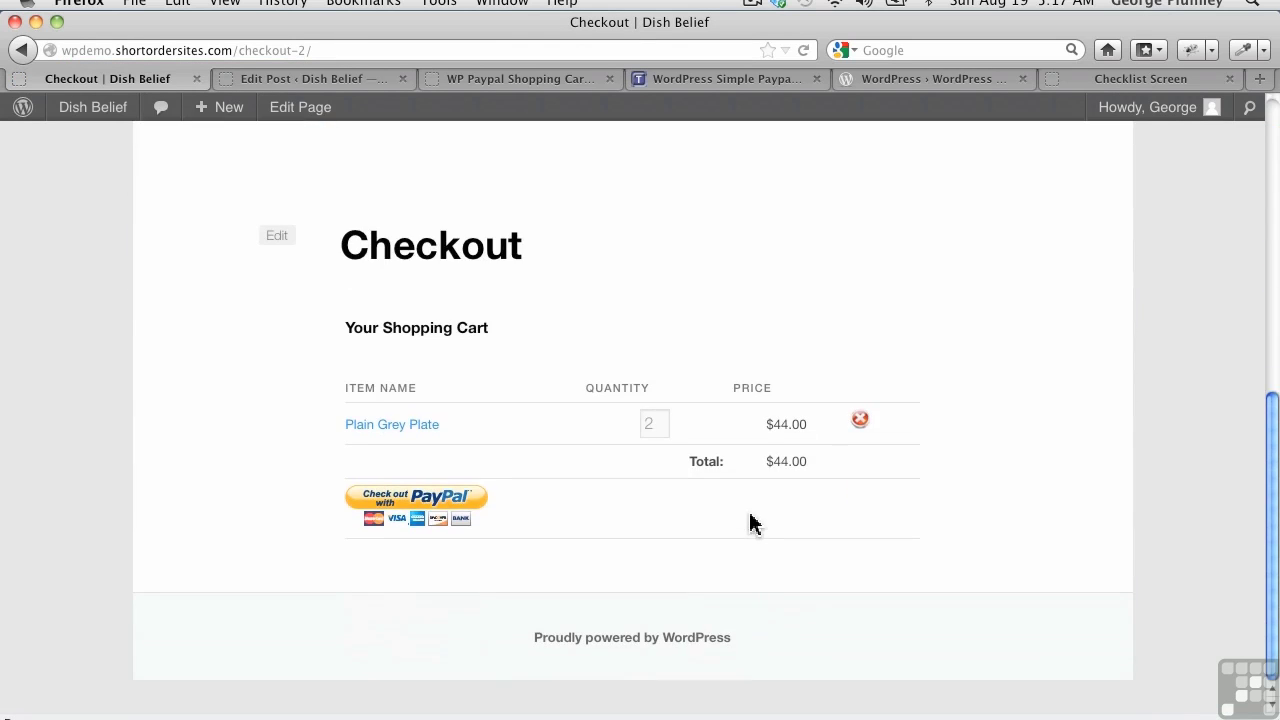
Step: Open the store's Hand-Painted Plates category and add the Winter Plate to the cart
scroll(586, 486, up, 8)
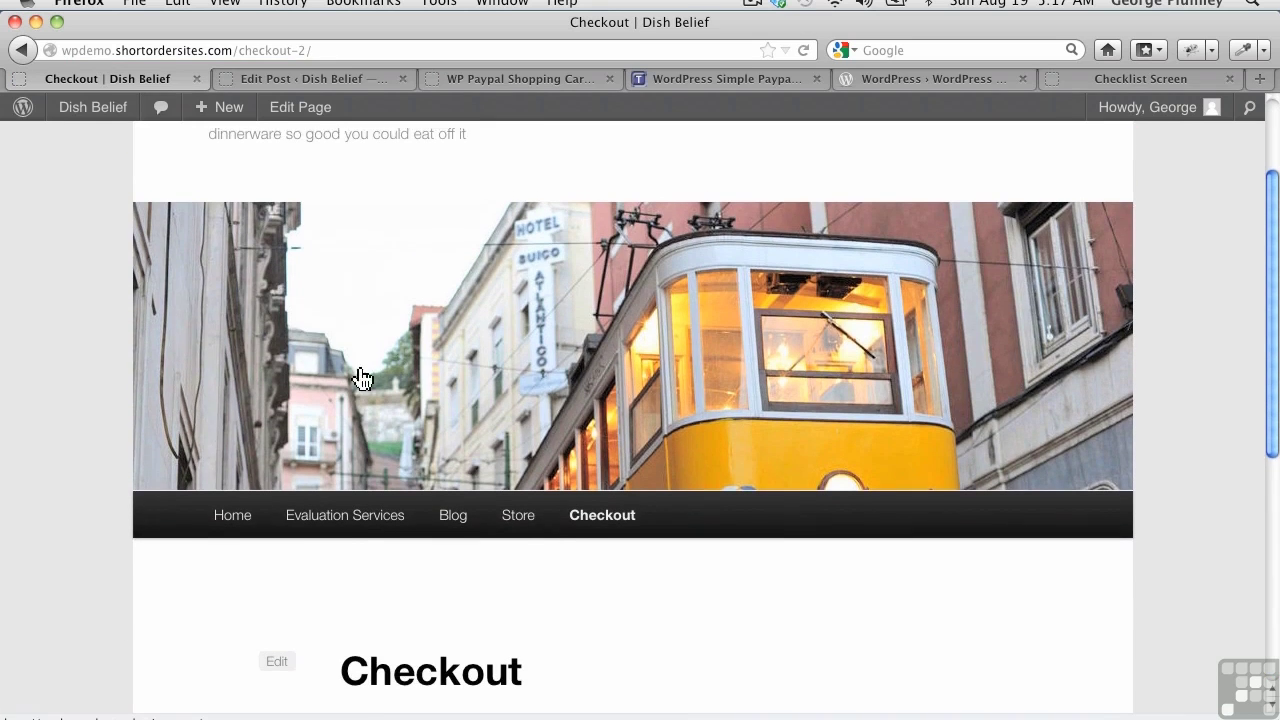
mouse_move(551, 557)
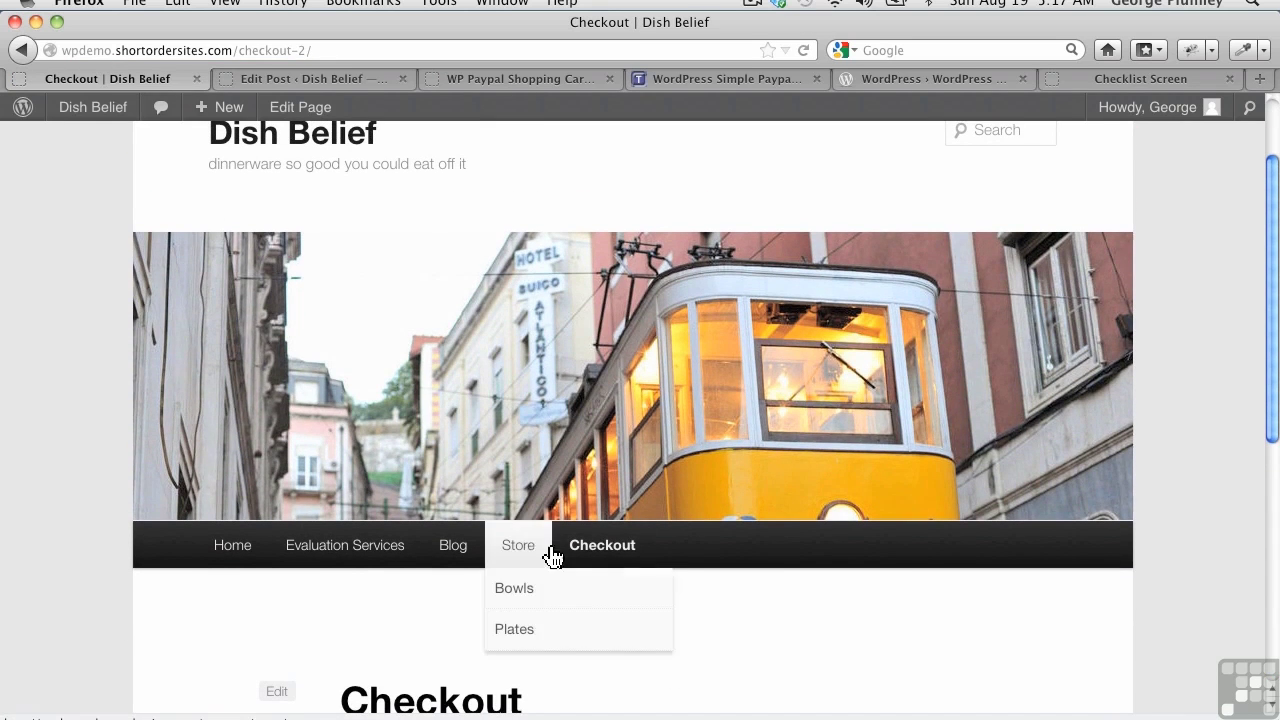
mouse_move(572, 648)
click(757, 634)
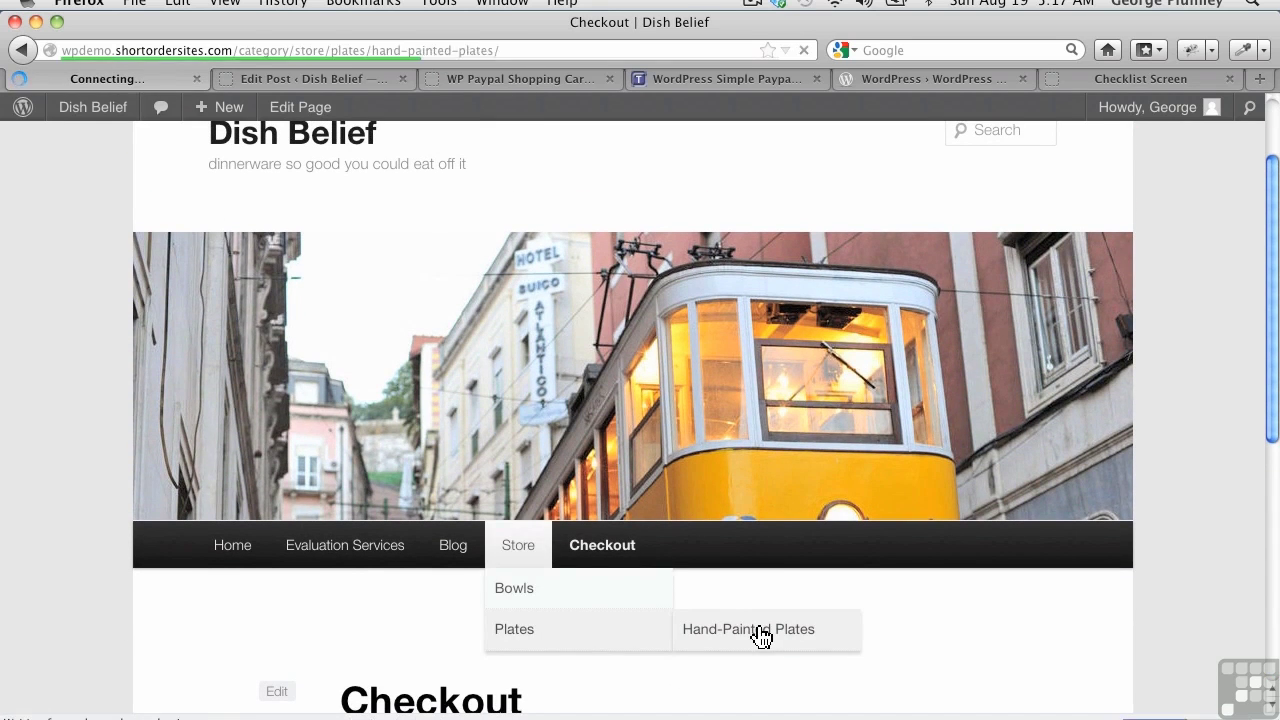
scroll(640, 550, down, 4)
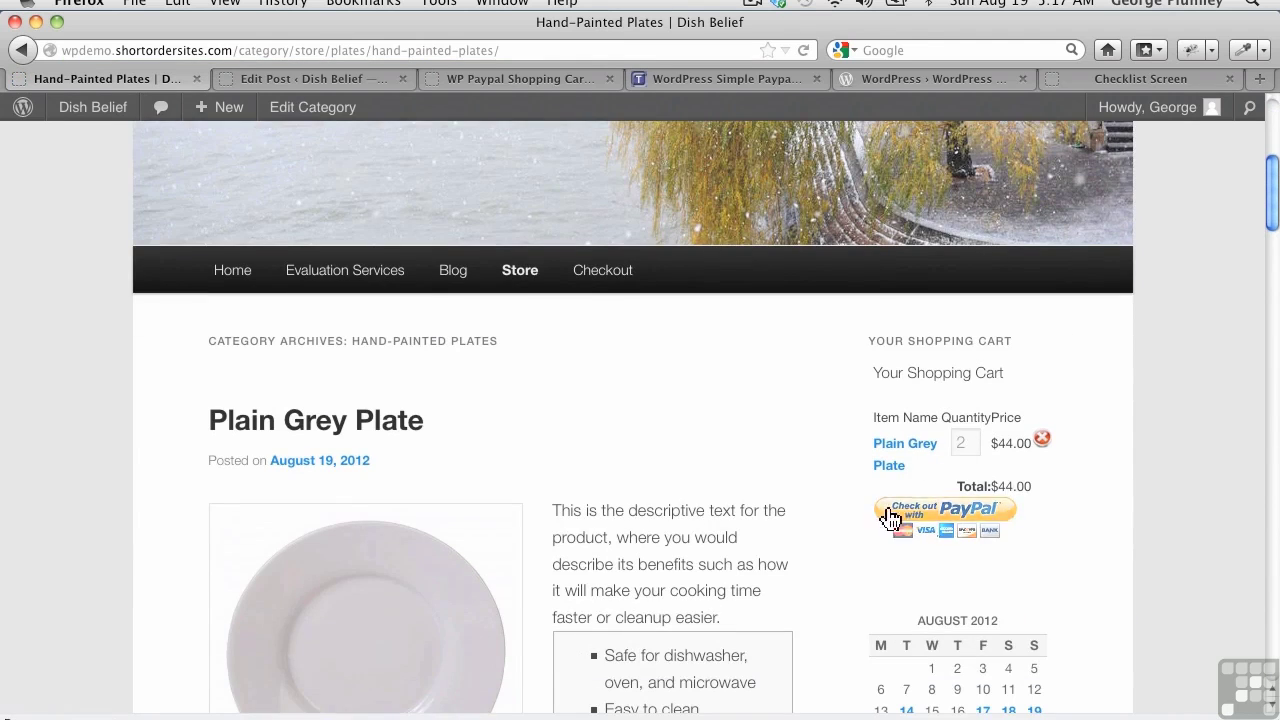
scroll(777, 410, down, 3)
scroll(571, 406, down, 2)
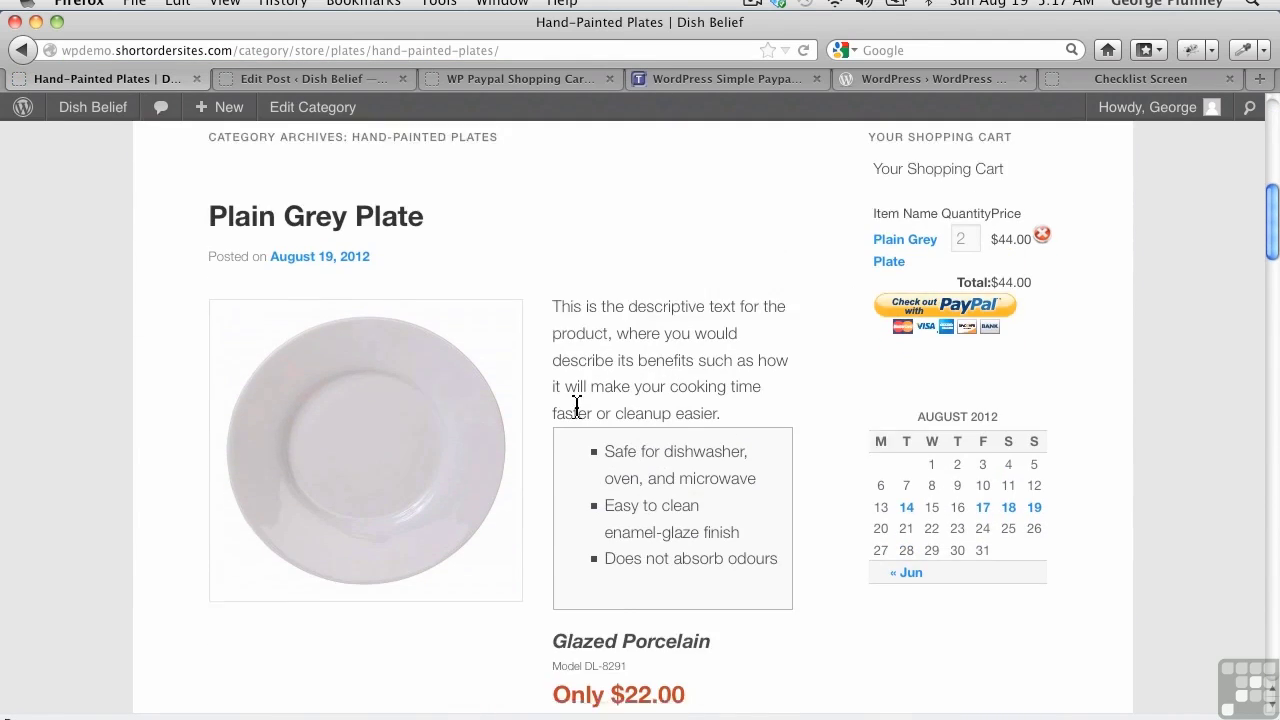
scroll(526, 486, down, 5)
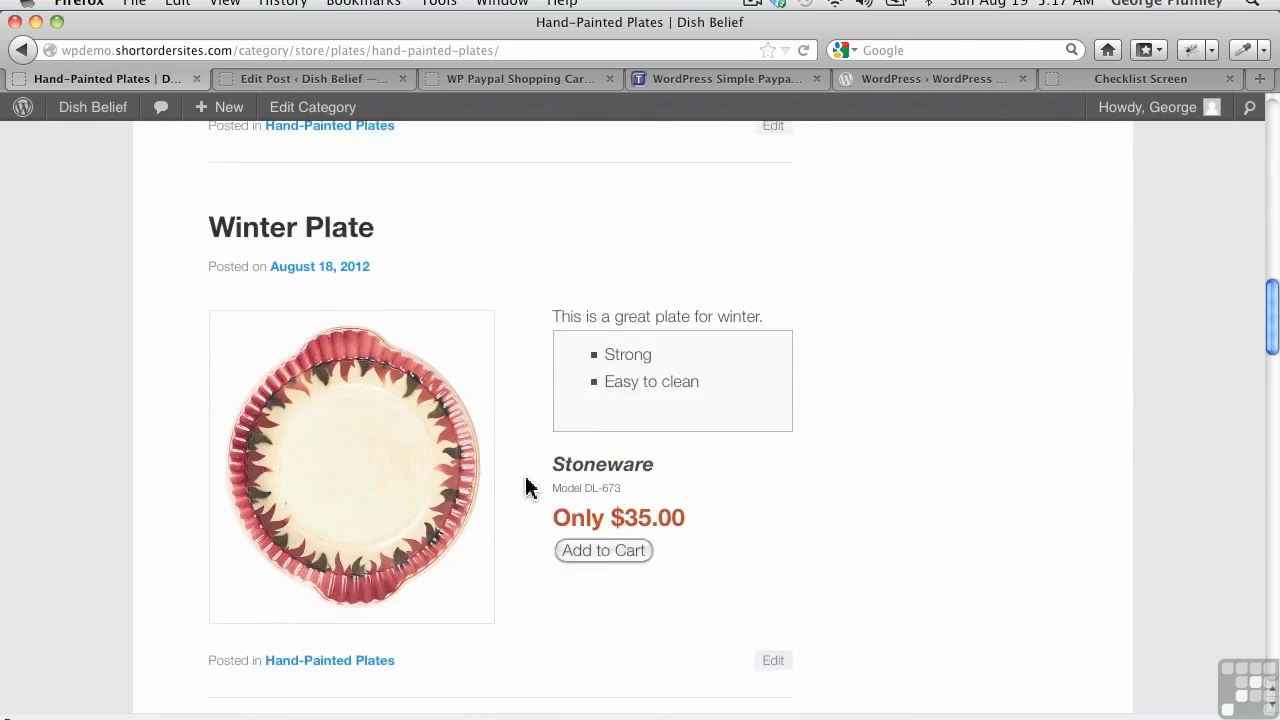
click(574, 497)
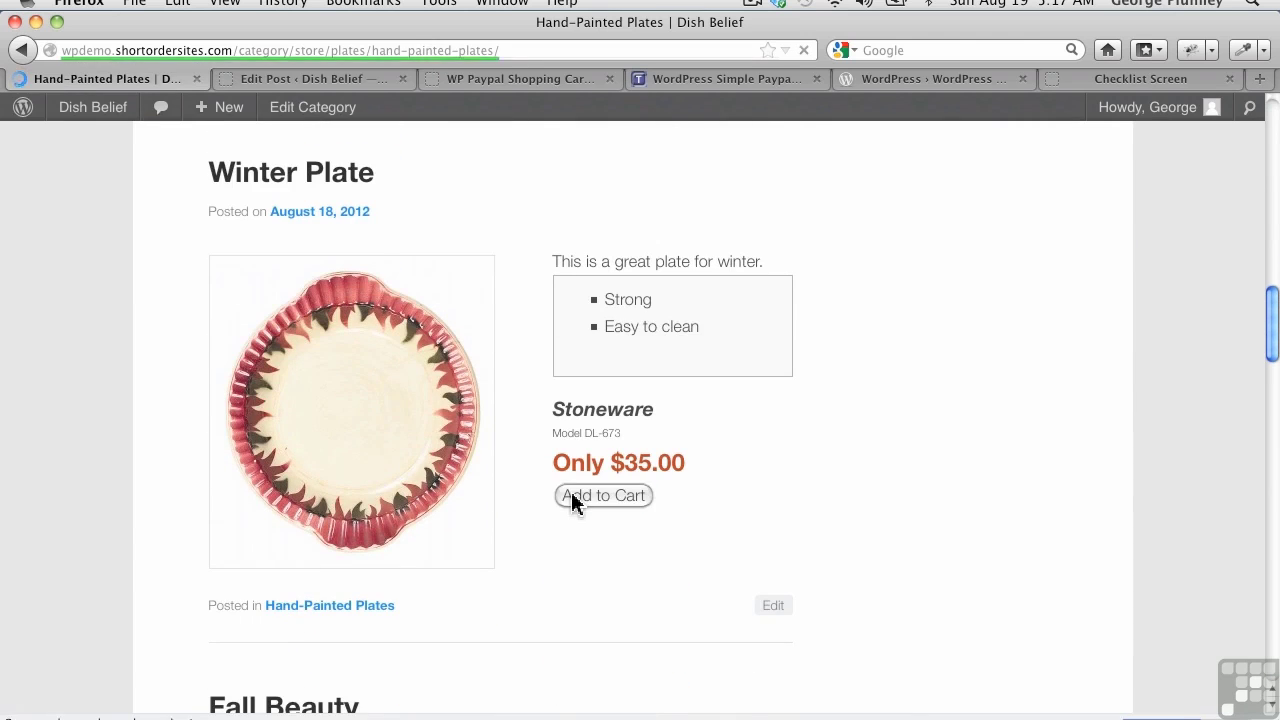
Step: Set the Winter Plate quantity to 3 in the sidebar cart and check the recalculated prices
scroll(960, 475, down, 5)
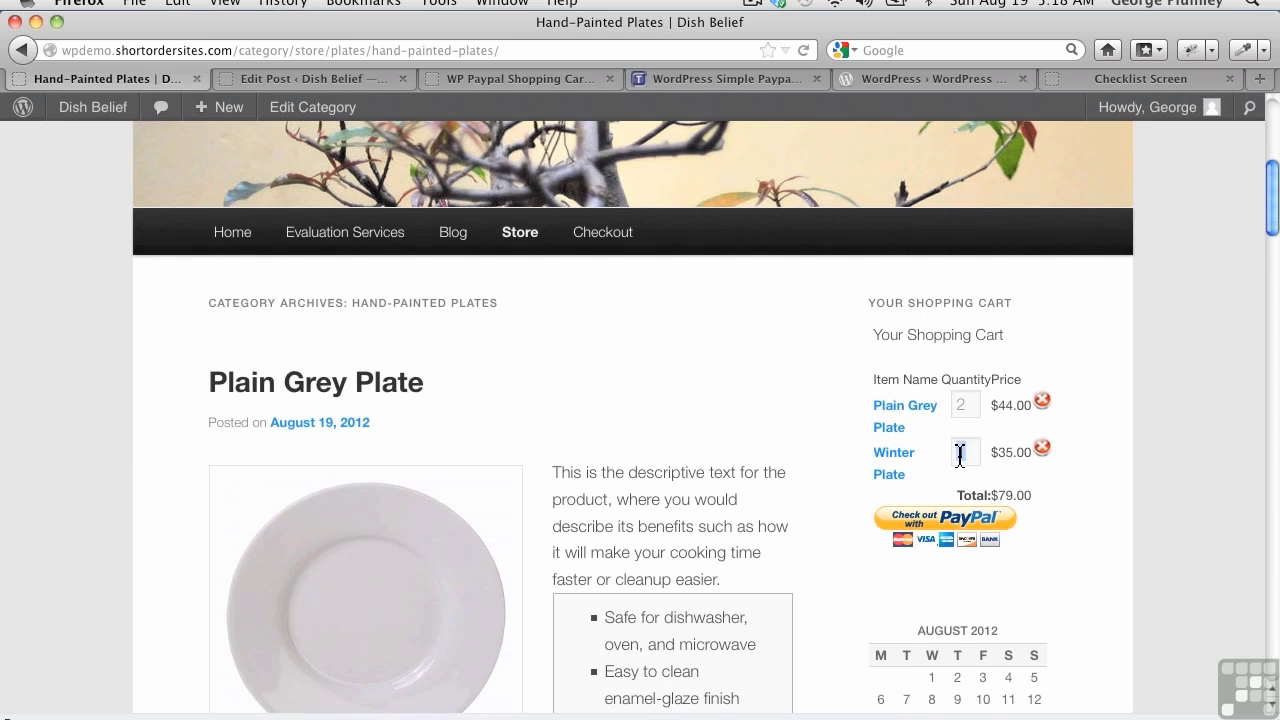
text(3)
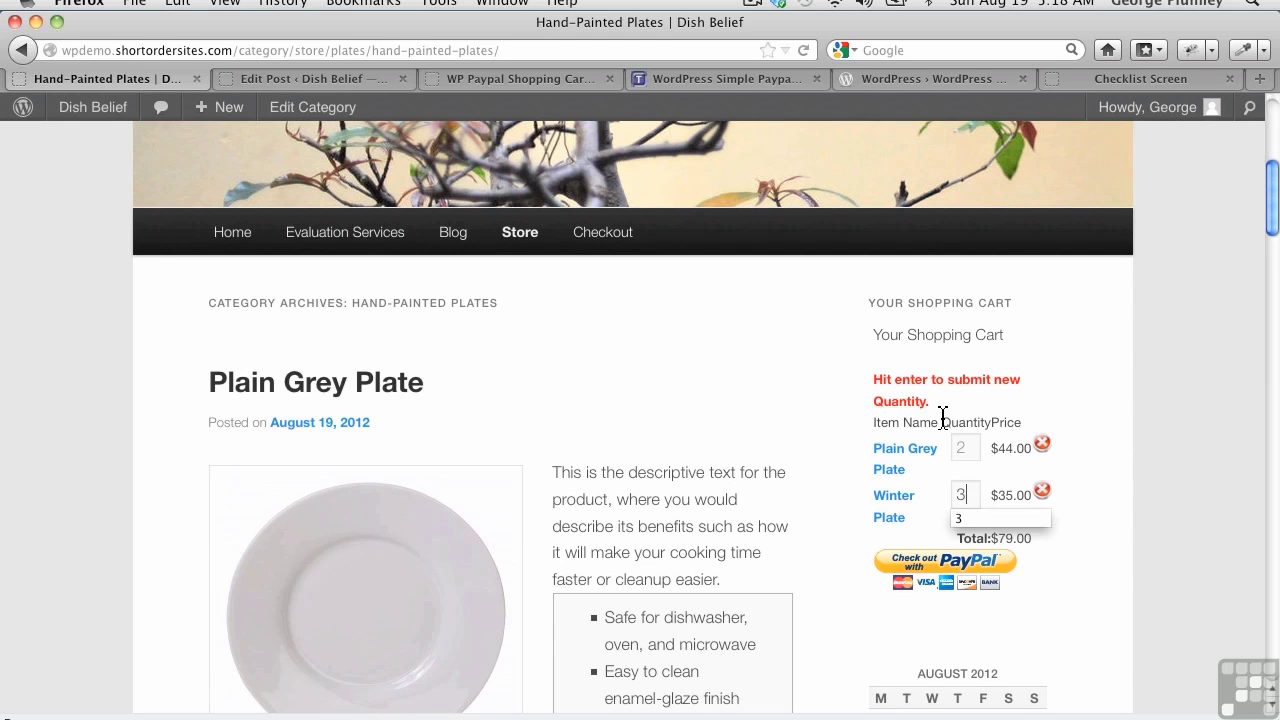
key(Return)
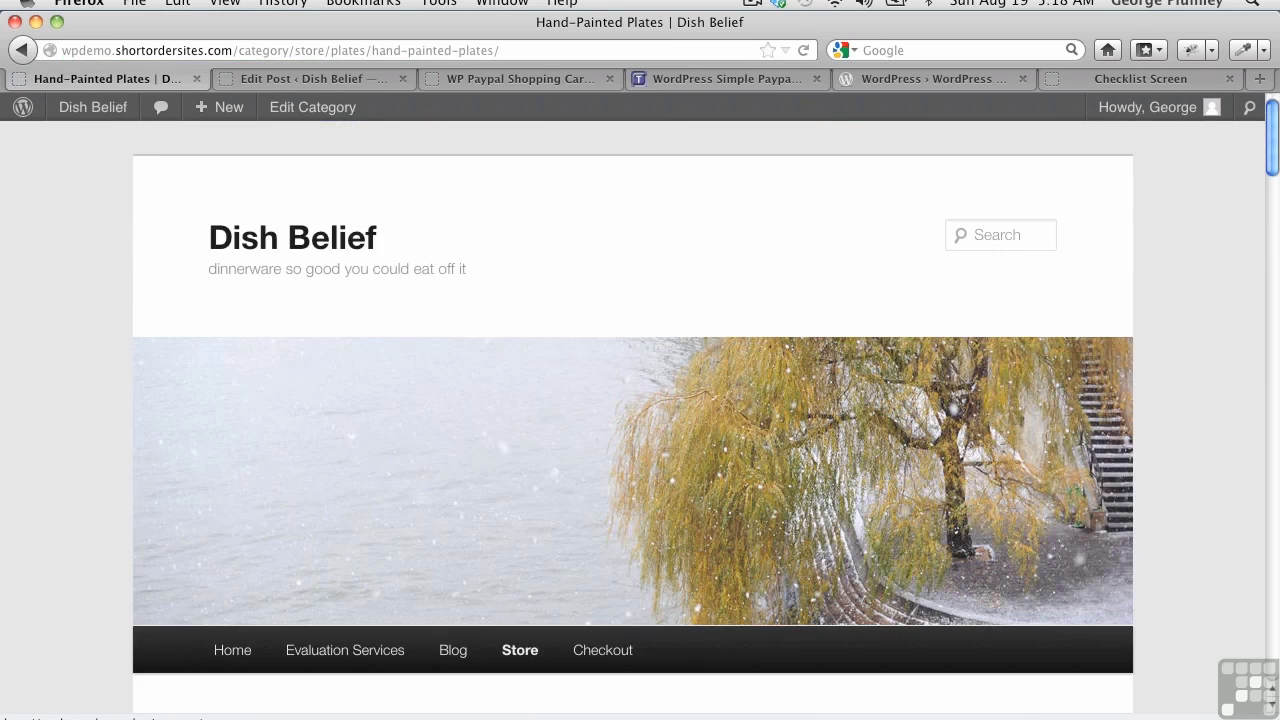
scroll(963, 483, down, 6)
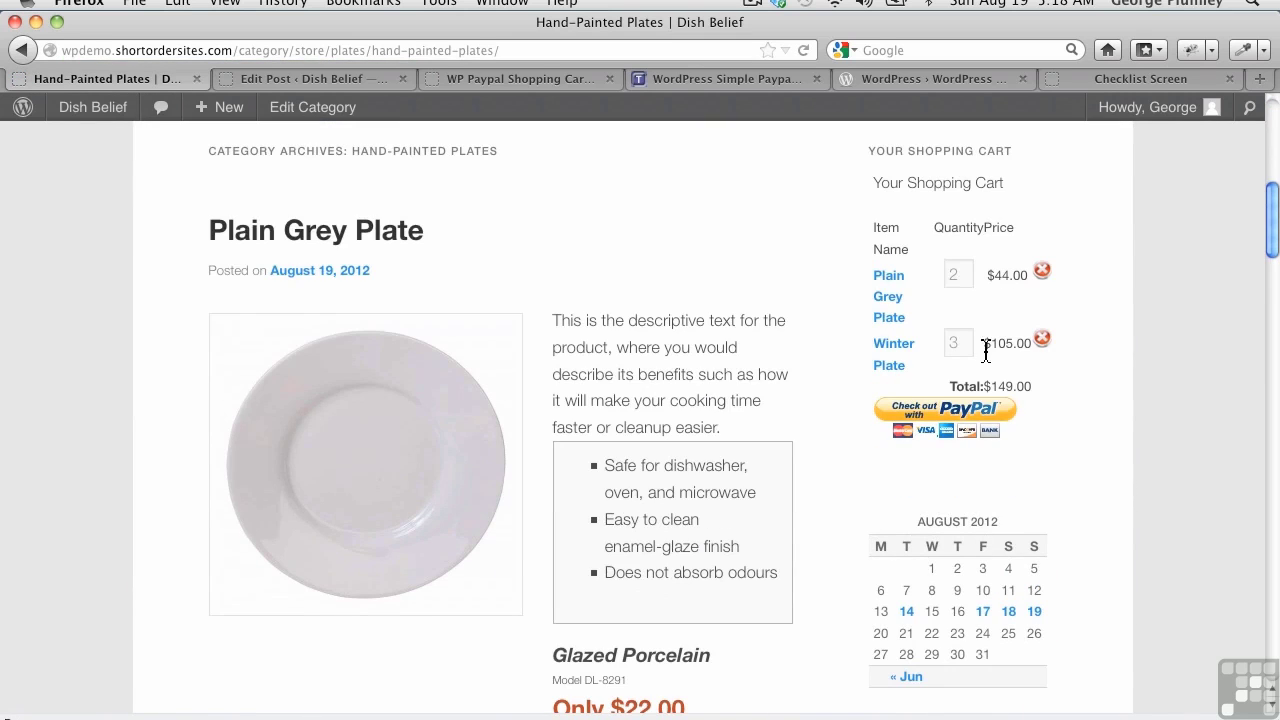
scroll(986, 343, up, 2)
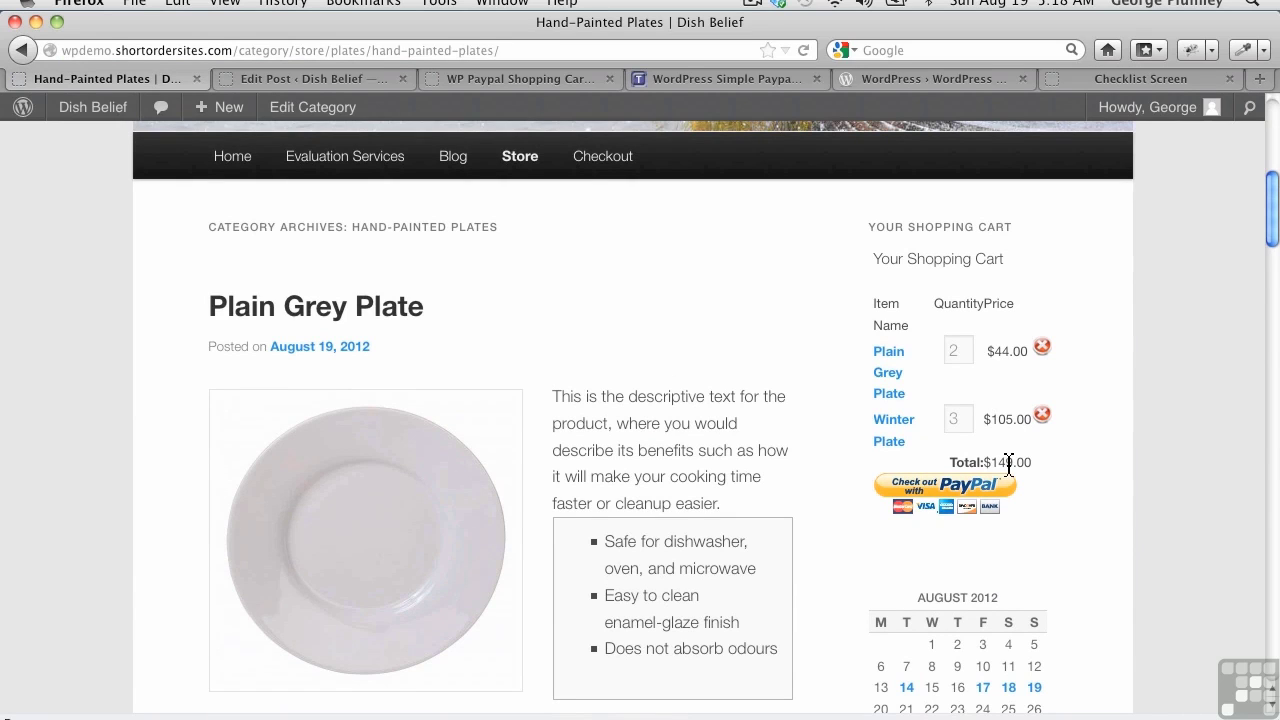
Step: Check out with PayPal to examine the order summary, return to the store, and compare the cart on the Checkout page
click(945, 492)
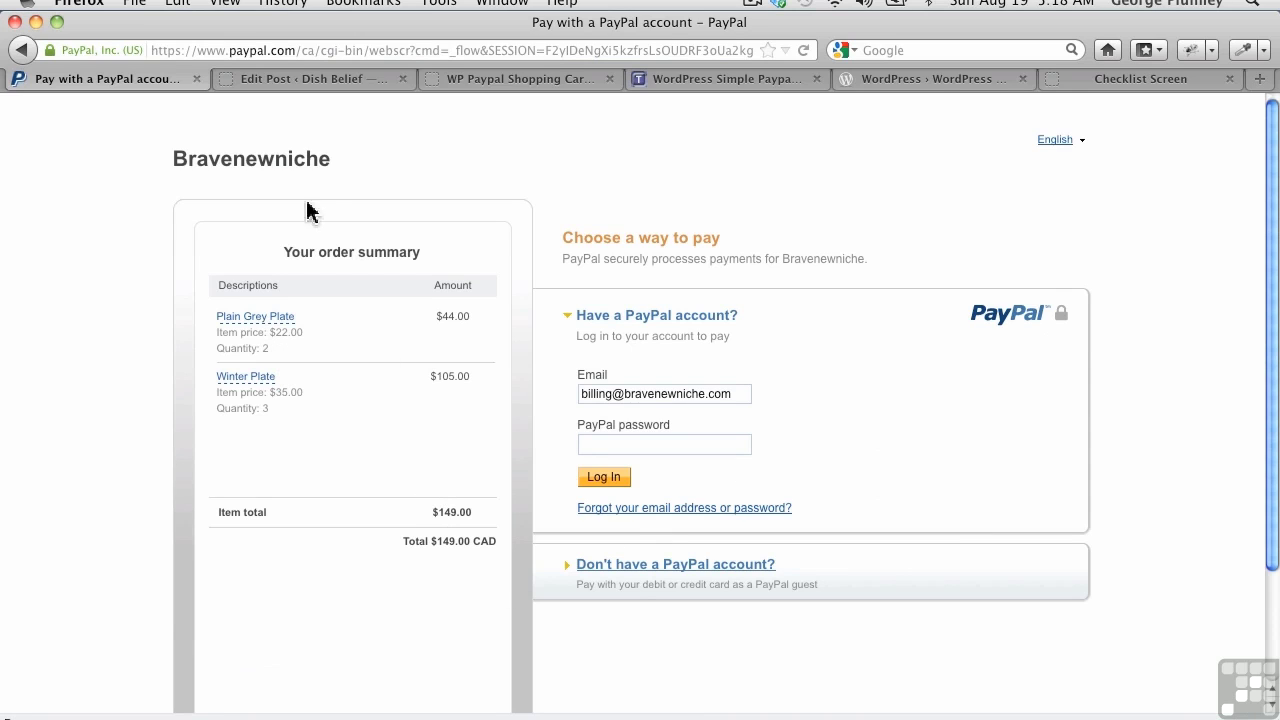
click(22, 50)
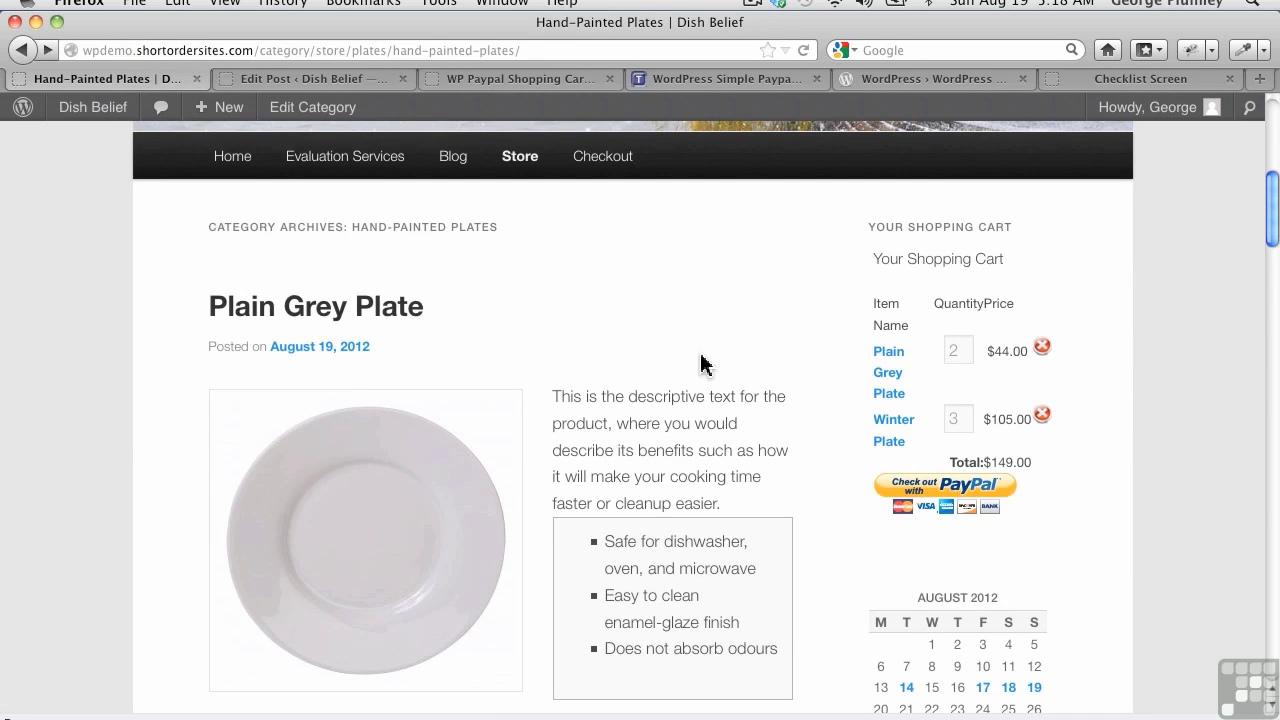
click(597, 178)
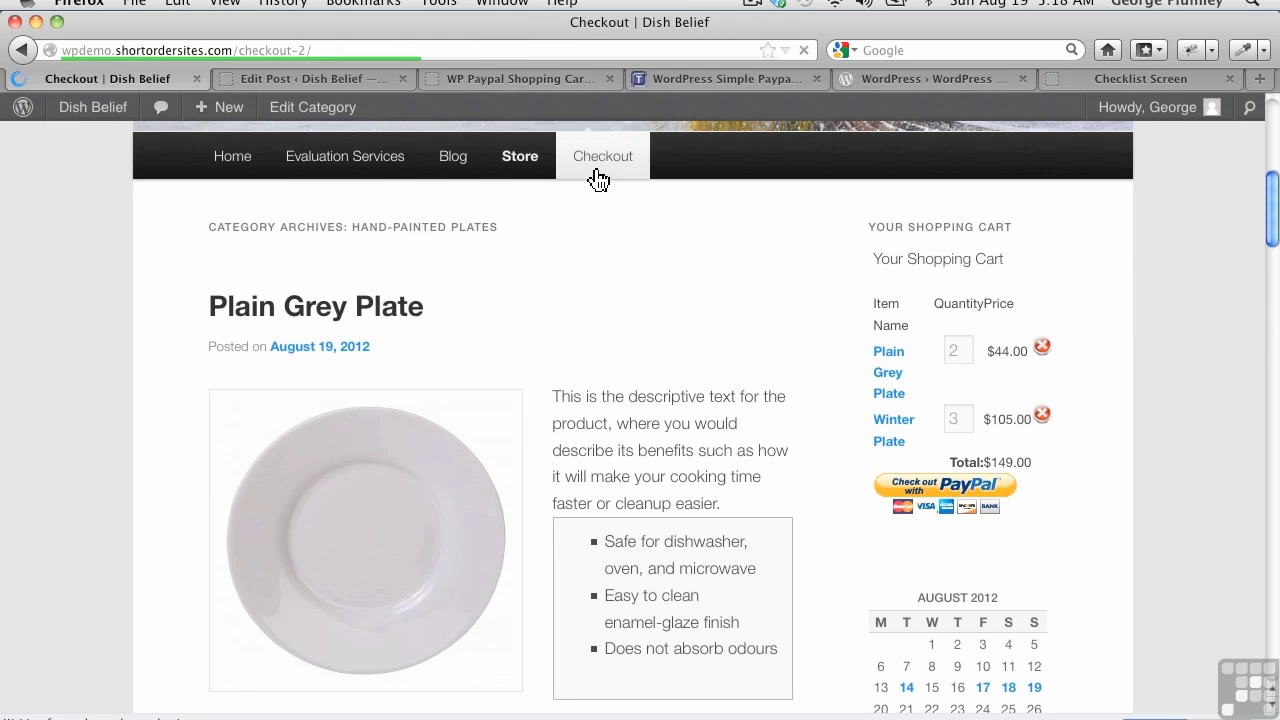
scroll(594, 416, down, 2)
scroll(594, 416, down, 5)
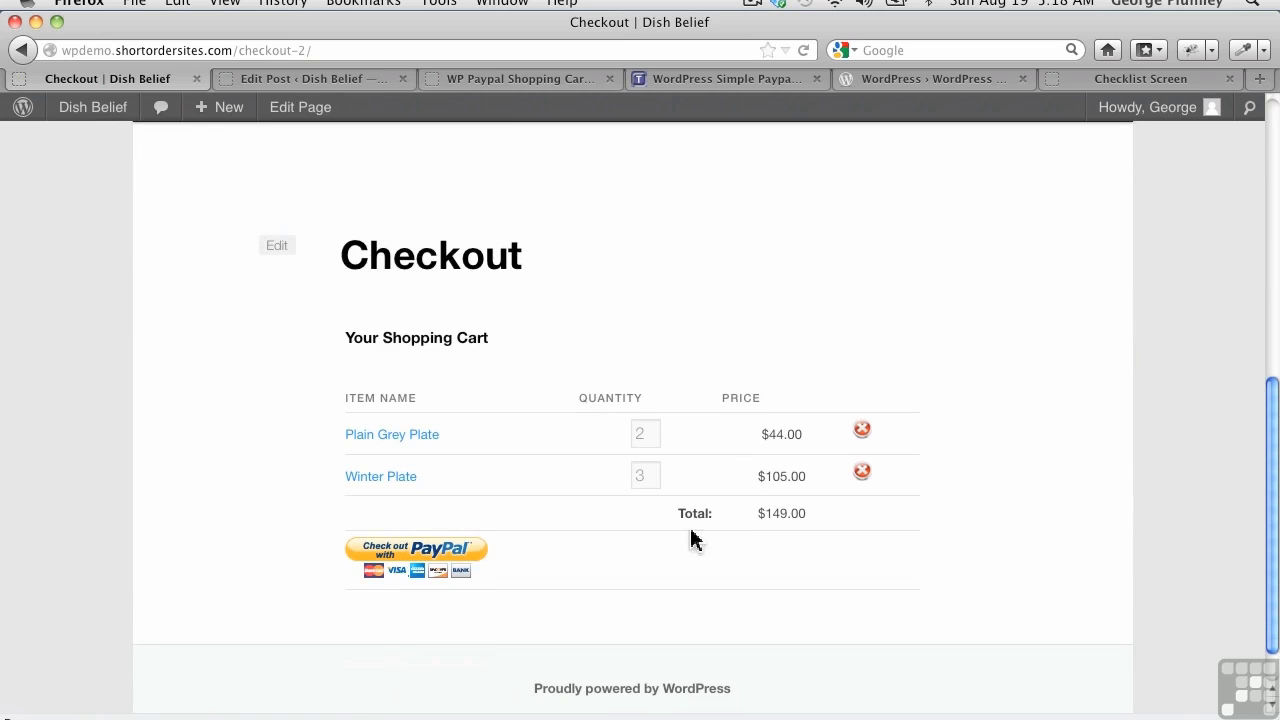
Step: Open the store's Wooden Bowls category and examine the sidebar cart there
scroll(718, 515, up, 10)
mouse_move(543, 706)
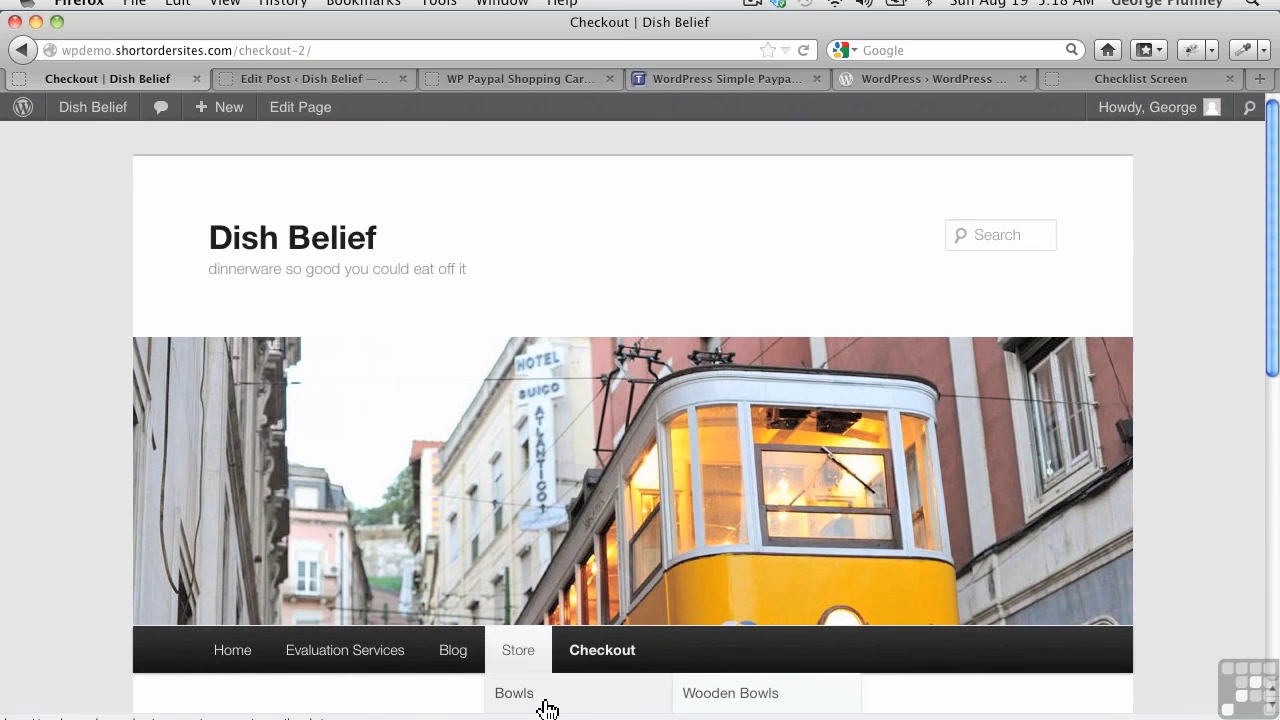
click(690, 706)
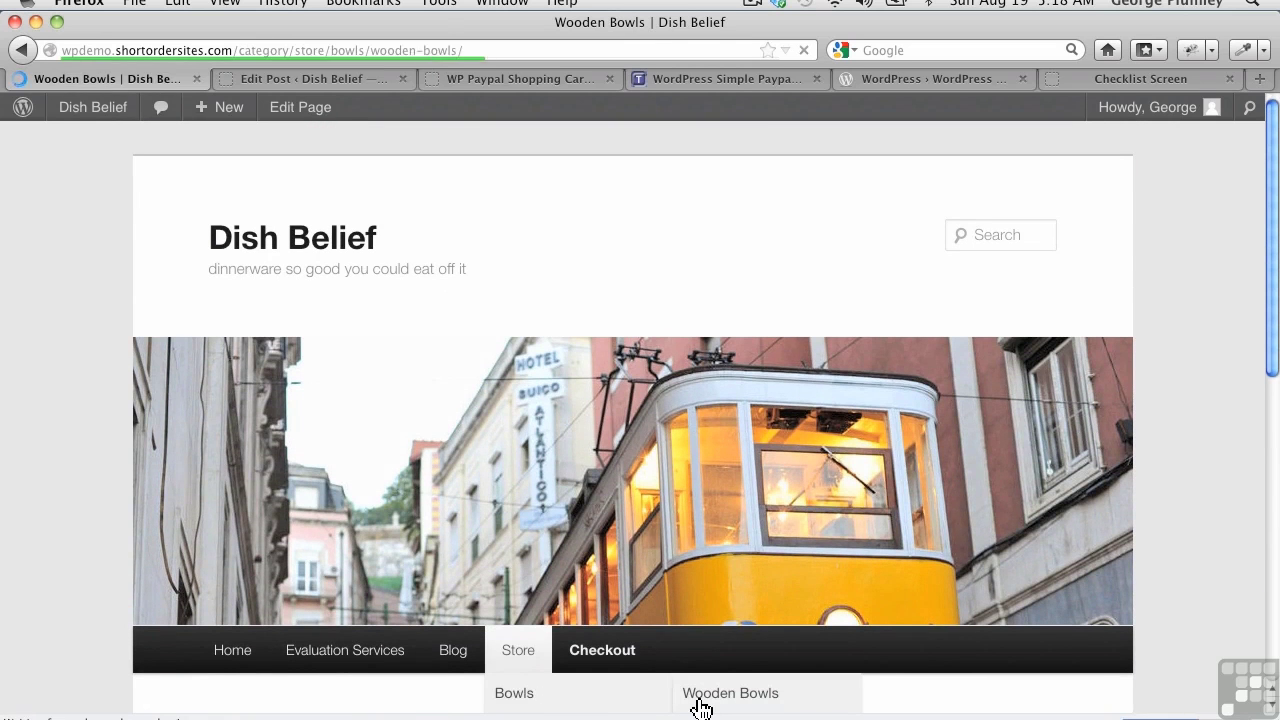
scroll(840, 655, down, 5)
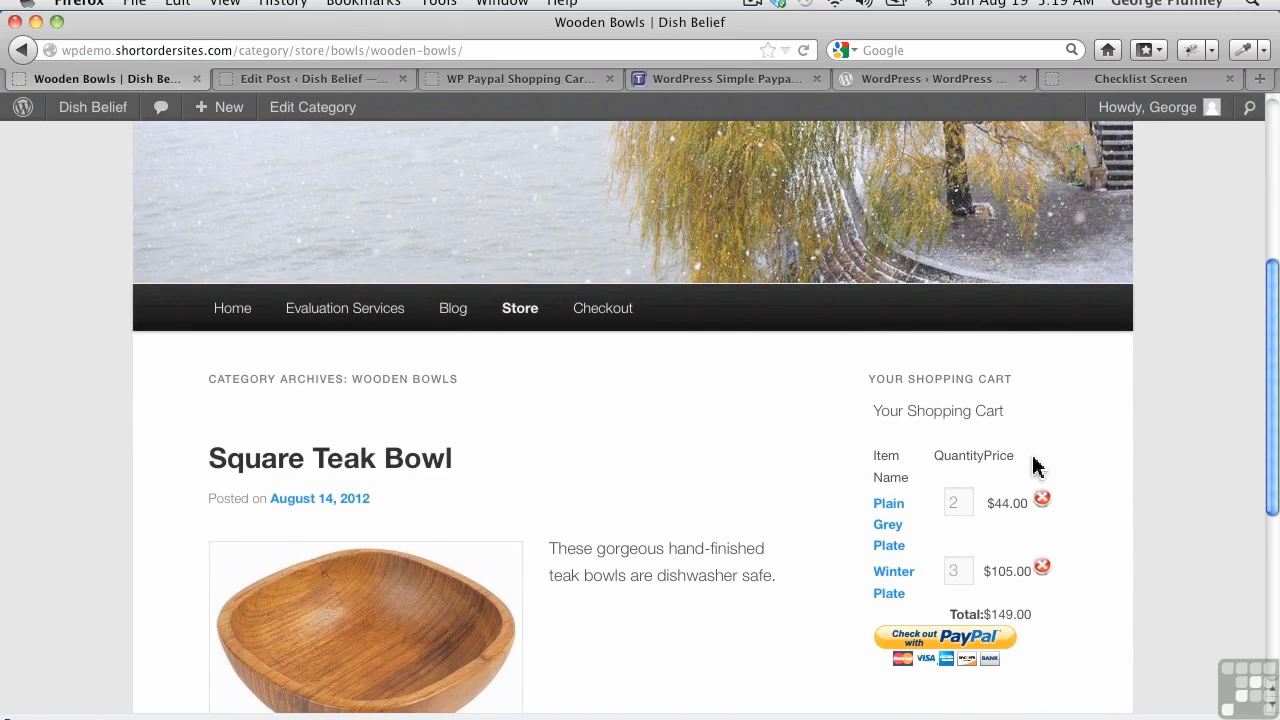